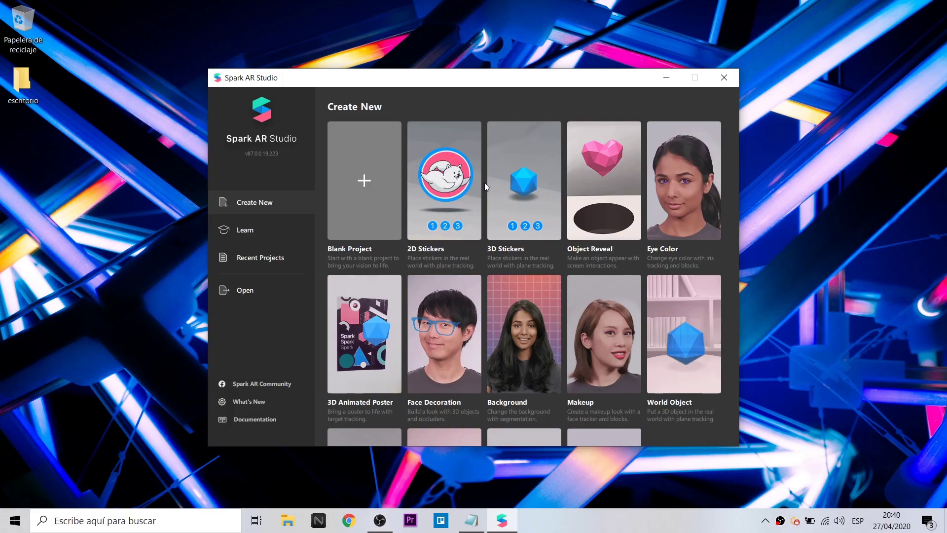
# Create a new project from the 2D Stickers template and maximize its window
pyautogui.scroll(-2, 484, 182)
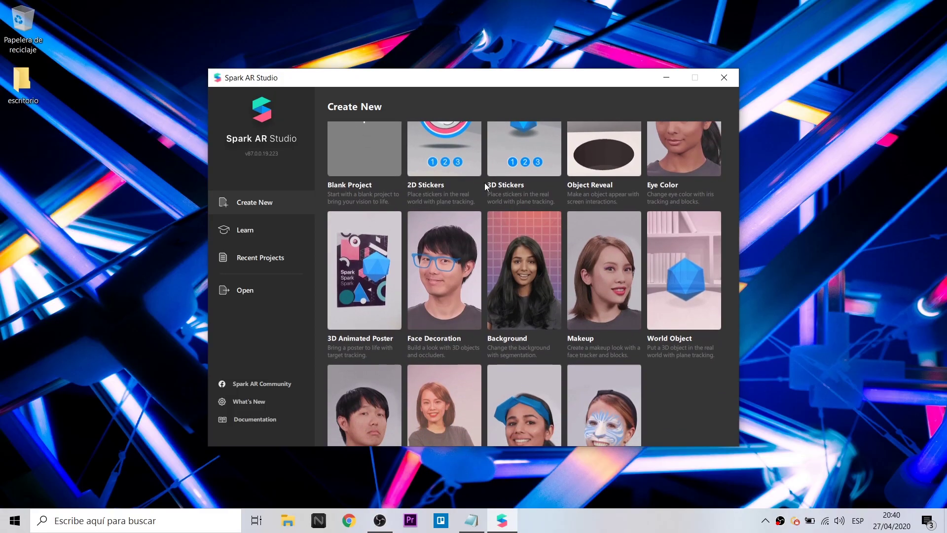
pyautogui.scroll(2, 484, 182)
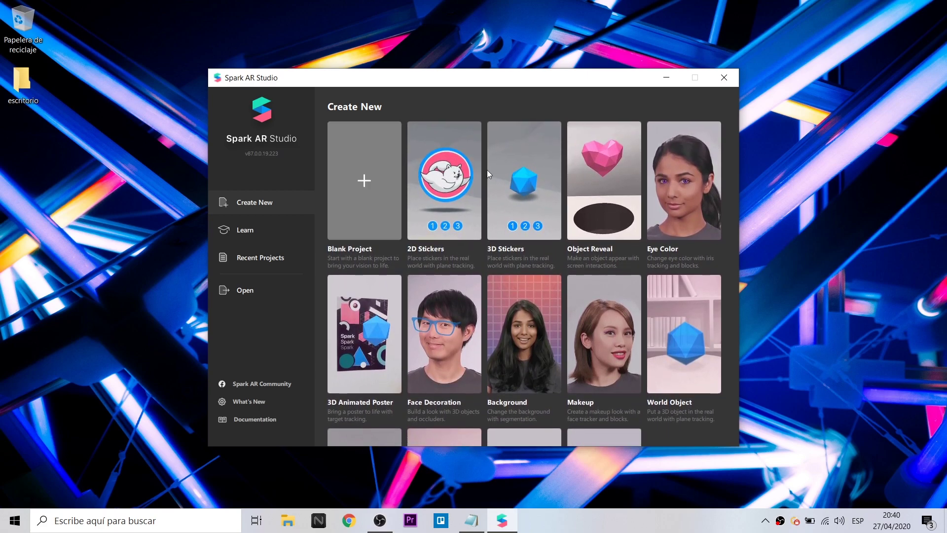
pyautogui.click(445, 161)
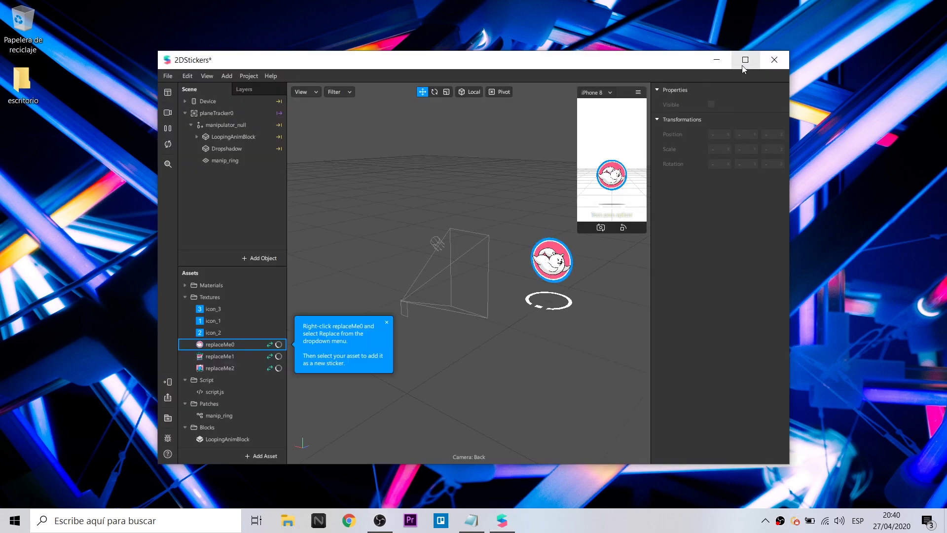
pyautogui.click(745, 61)
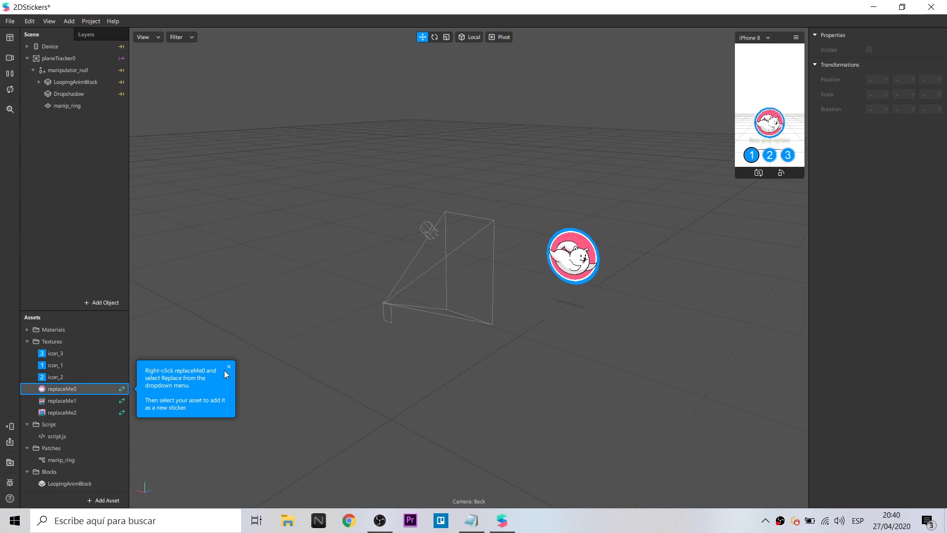
# Enlarge the device preview and switch it to the second and third stickers
pyautogui.moveTo(742, 185); pyautogui.dragTo(660, 315)
pyautogui.click(733, 290)
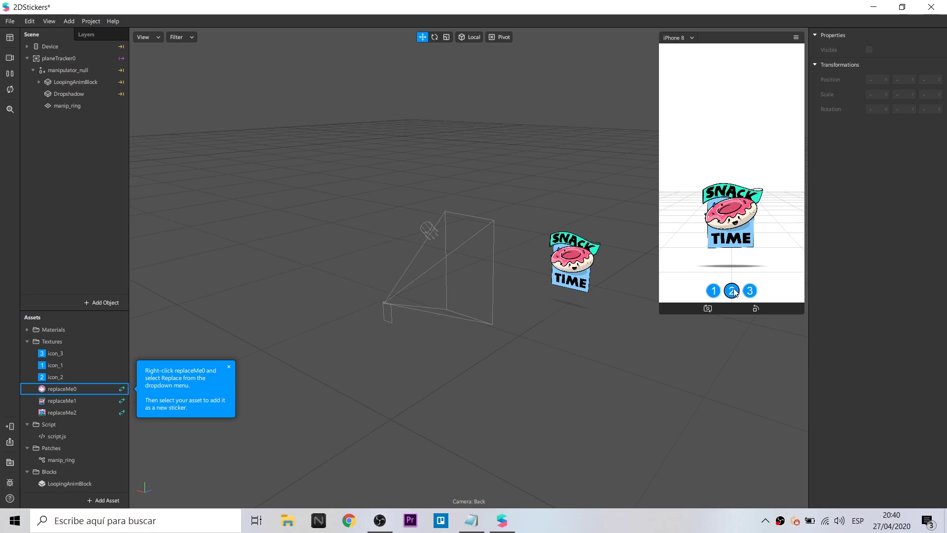
pyautogui.click(750, 291)
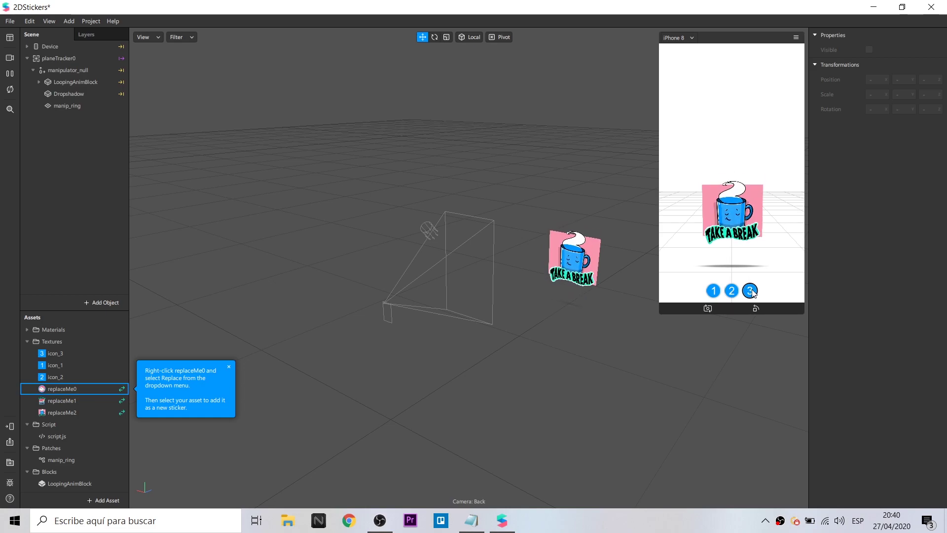
# Display the Patch Editor and dismiss the replaceMe0 hint
pyautogui.click(69, 21)
pyautogui.moveTo(49, 22)
pyautogui.click(89, 38)
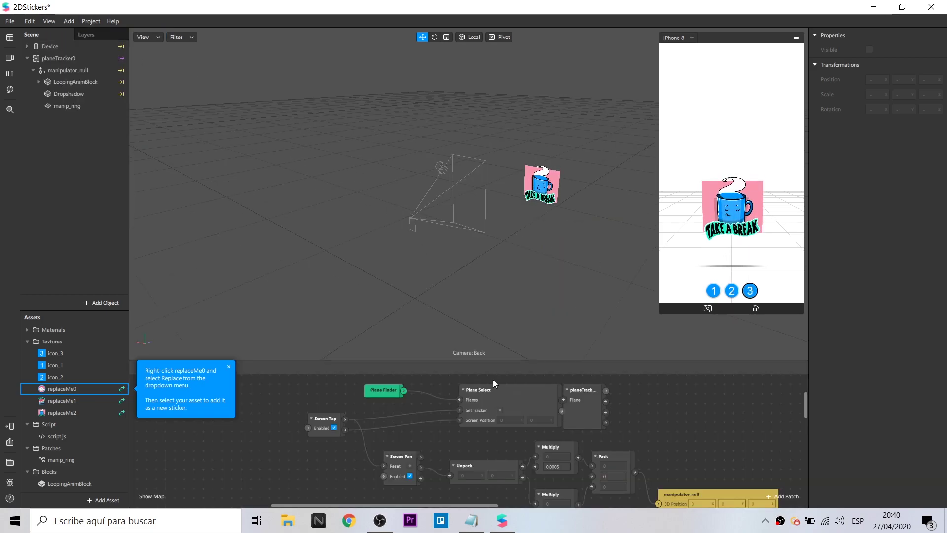
pyautogui.click(229, 367)
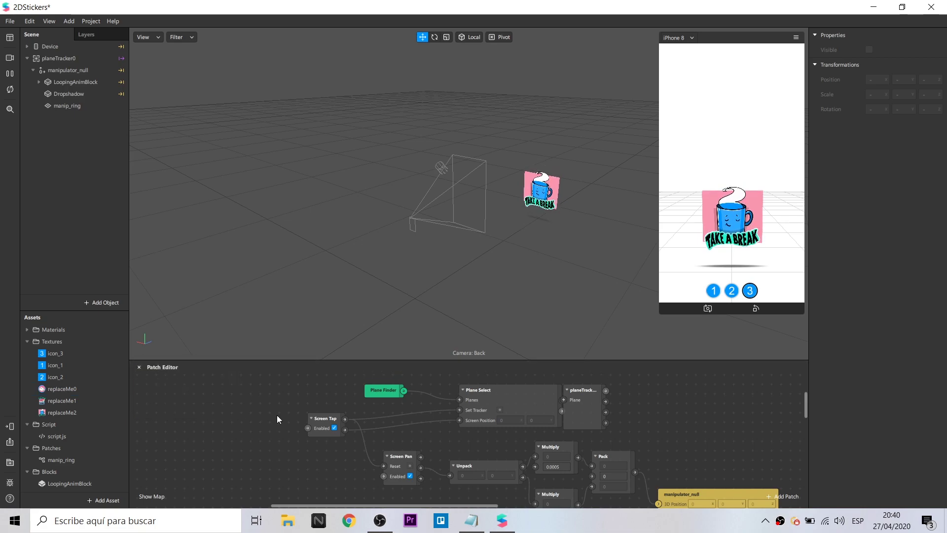
# Test the effect in the device preview by switching between stickers and moving the sticker around the plane
pyautogui.click(719, 294)
pyautogui.click(733, 292)
pyautogui.scroll(-2, 730, 404)
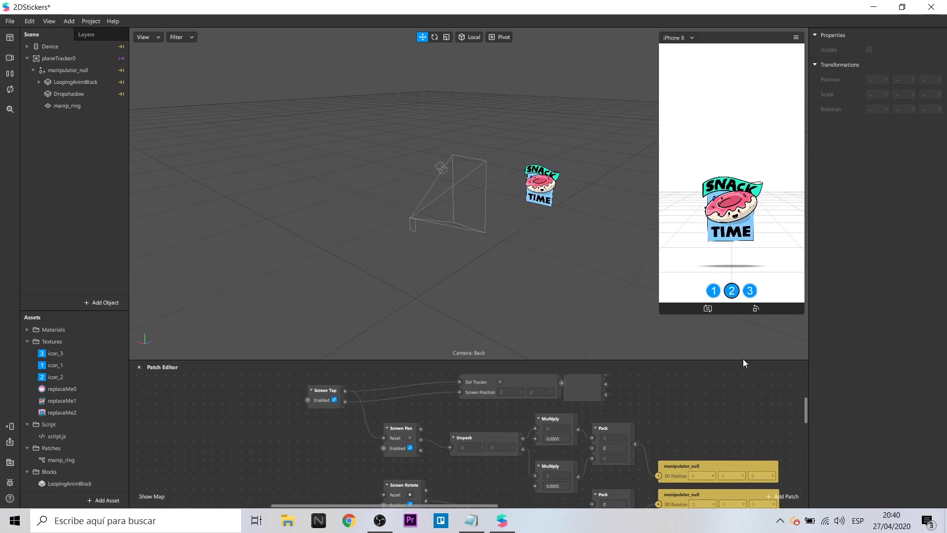
pyautogui.click(713, 290)
pyautogui.scroll(-3, 719, 403)
pyautogui.moveTo(750, 216); pyautogui.dragTo(709, 169)
pyautogui.moveTo(763, 200); pyautogui.dragTo(731, 168)
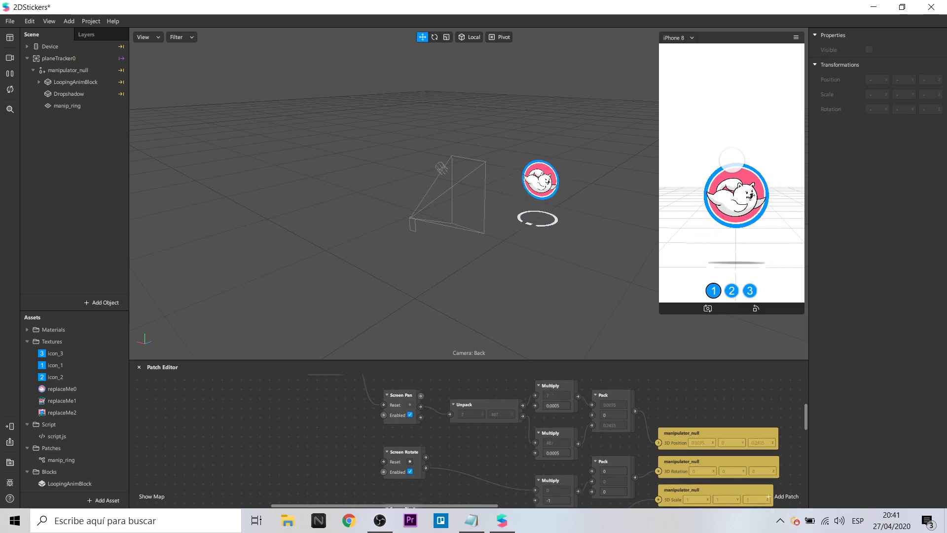
pyautogui.moveTo(746, 232); pyautogui.dragTo(736, 74)
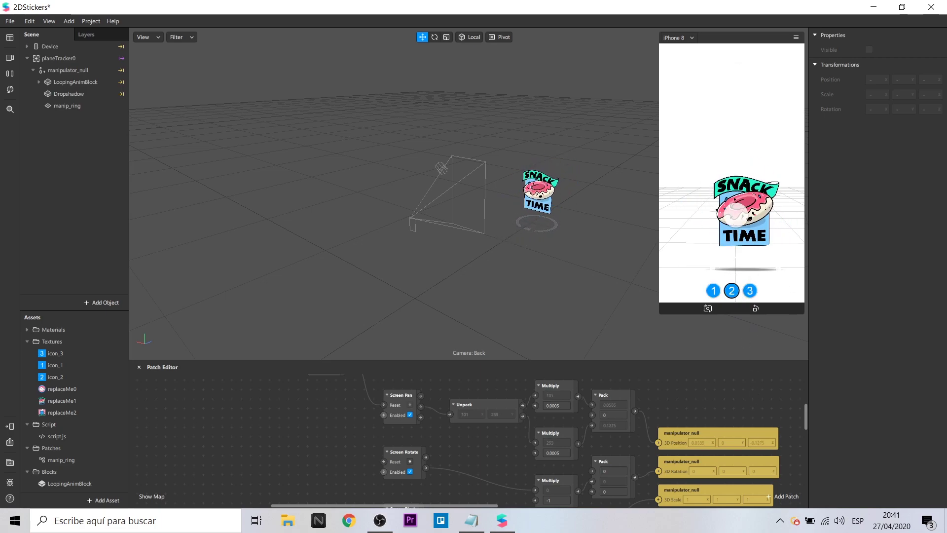
# Examine the patch graph, the script.js file and the manip_ring patch asset of the 2D Stickers project
pyautogui.scroll(-3, 668, 444)
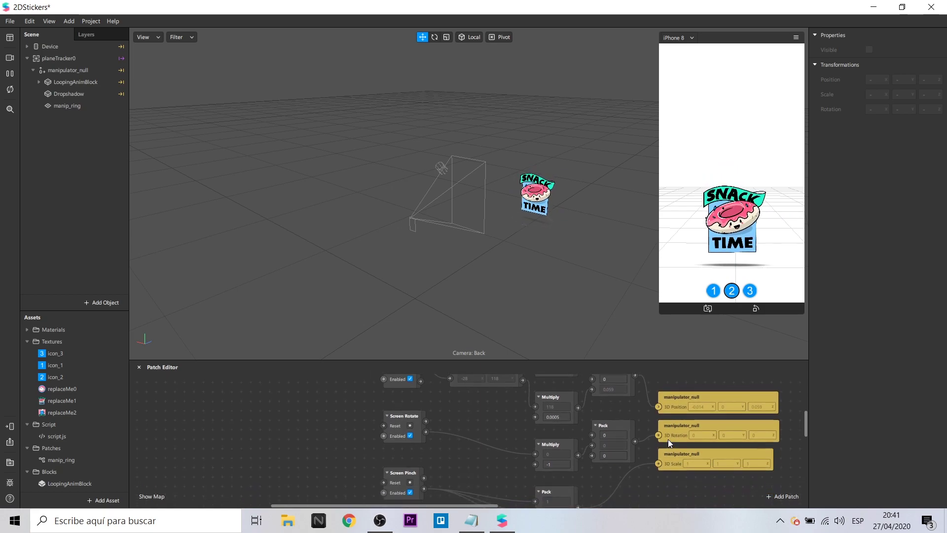
pyautogui.scroll(3, 646, 420)
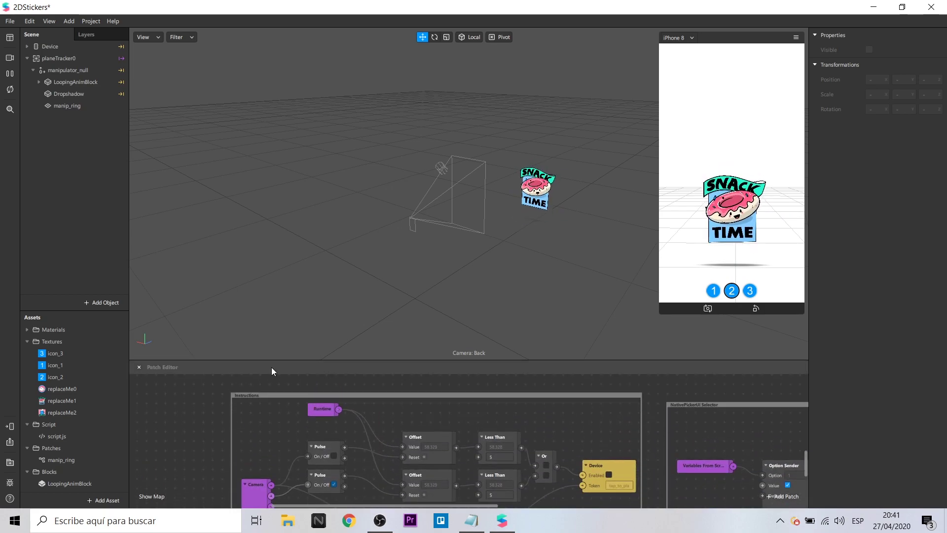
pyautogui.click(63, 436)
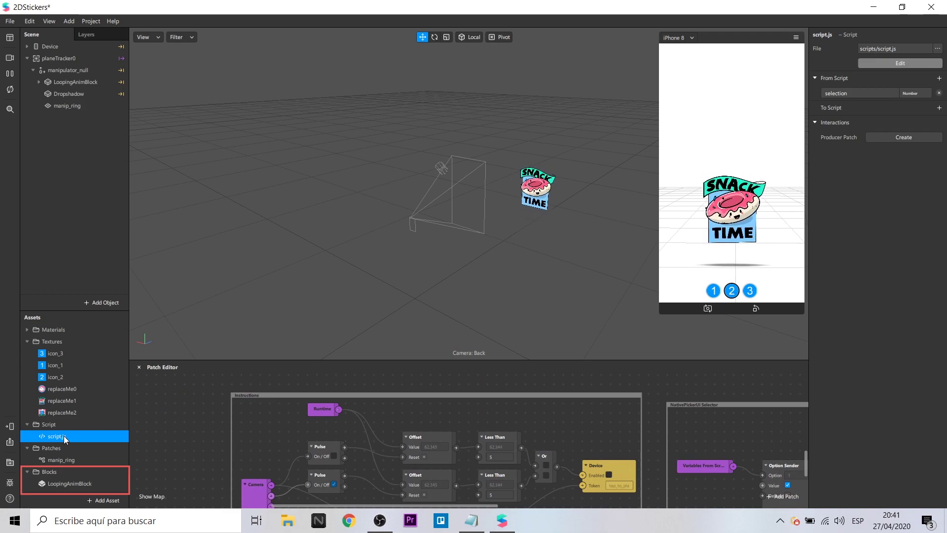
pyautogui.click(59, 462)
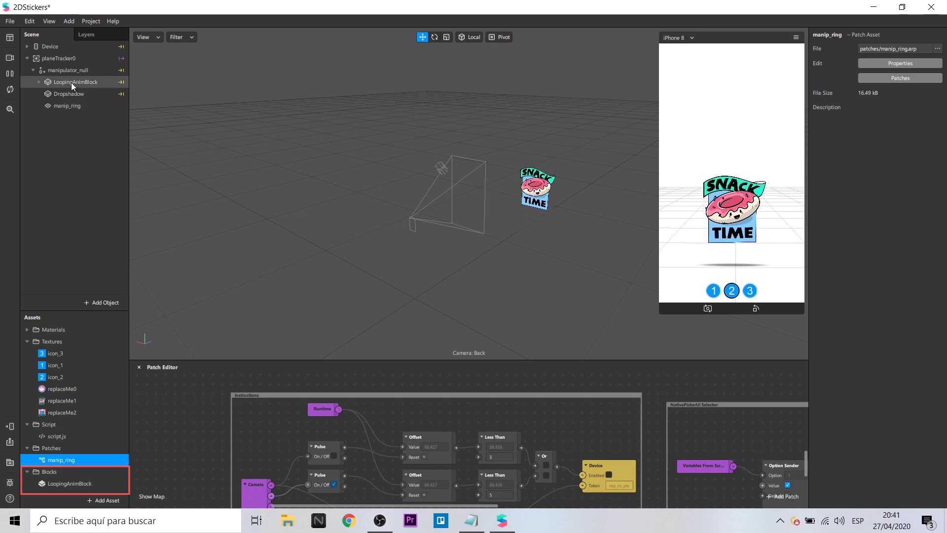
# Inspect planeTracker0, manipulator_null and LoopingAnimBlock, expanding the block's designs and checking its Speed and P Amplitude inputs
pyautogui.click(67, 59)
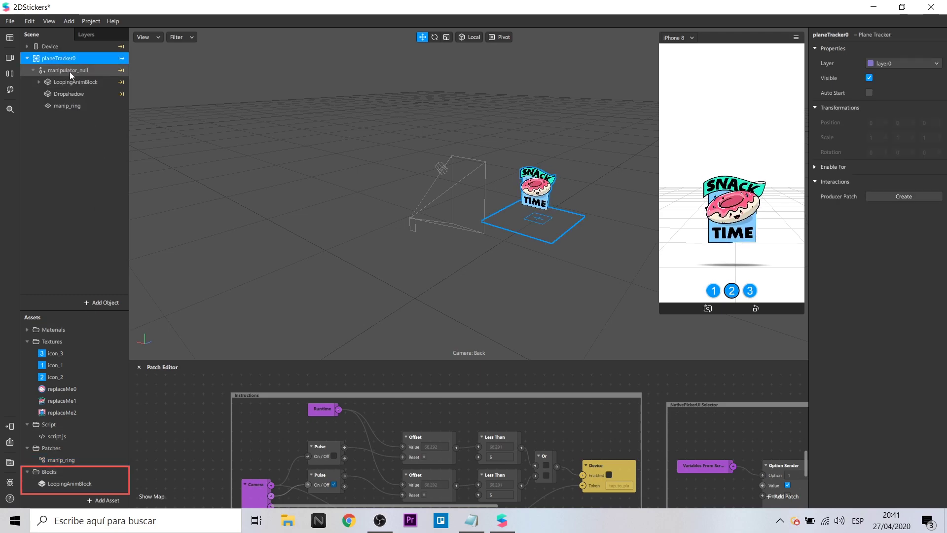
pyautogui.click(69, 72)
pyautogui.click(69, 83)
pyautogui.click(39, 82)
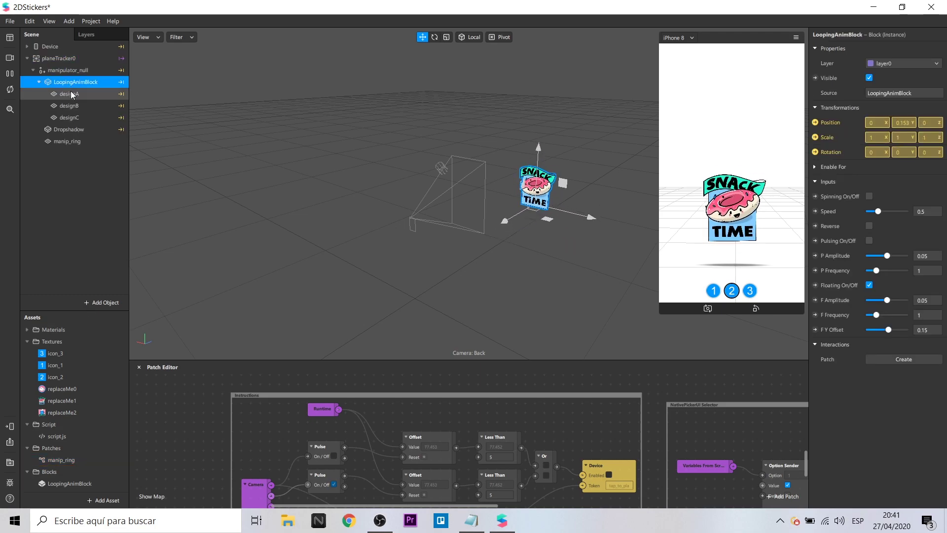
pyautogui.moveTo(886, 214); pyautogui.dragTo(893, 211)
pyautogui.moveTo(887, 256); pyautogui.dragTo(896, 271)
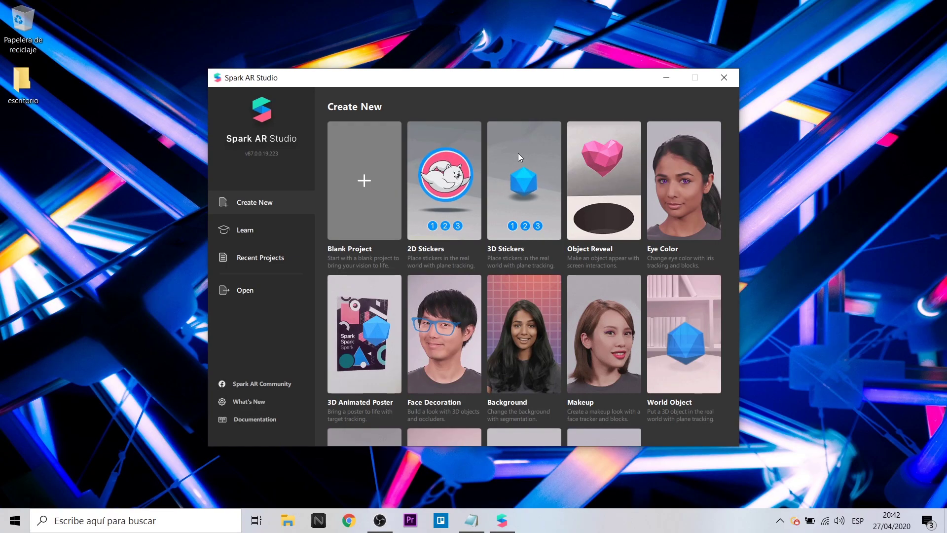
# Create a new project from the 3D Stickers template, maximize its window and dismiss the dragHere0 hint
pyautogui.click(521, 155)
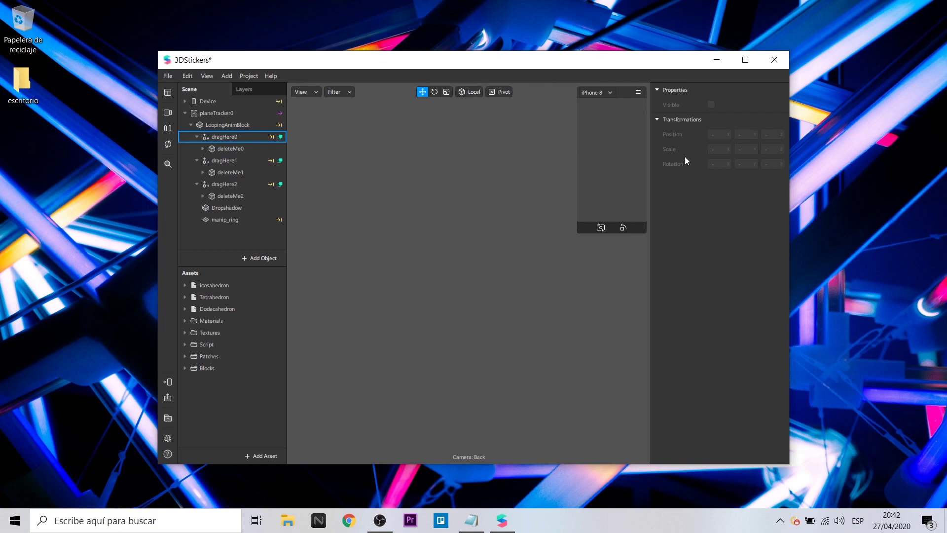
pyautogui.click(745, 60)
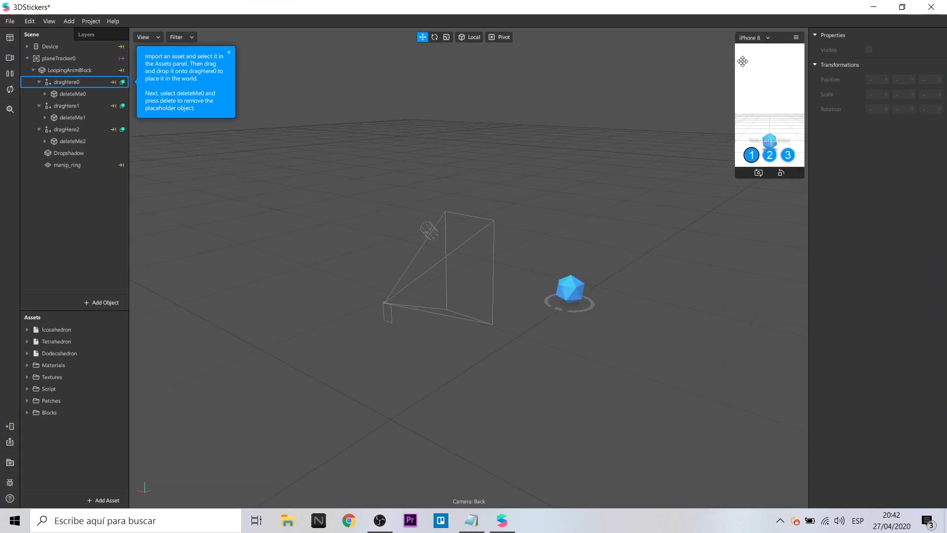
pyautogui.click(229, 55)
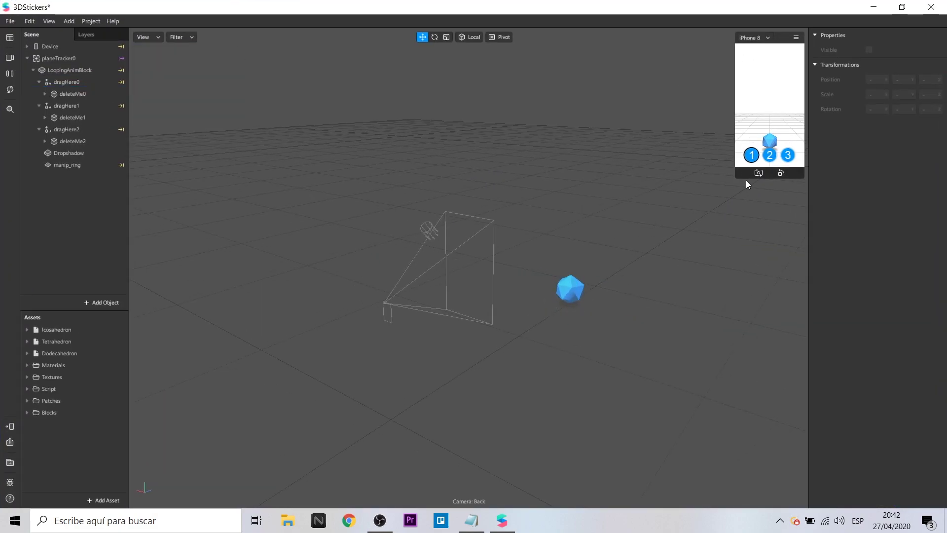
# Preview the third 3D sticker in an enlarged device preview and display the Patch Editor
pyautogui.moveTo(736, 177); pyautogui.dragTo(684, 270)
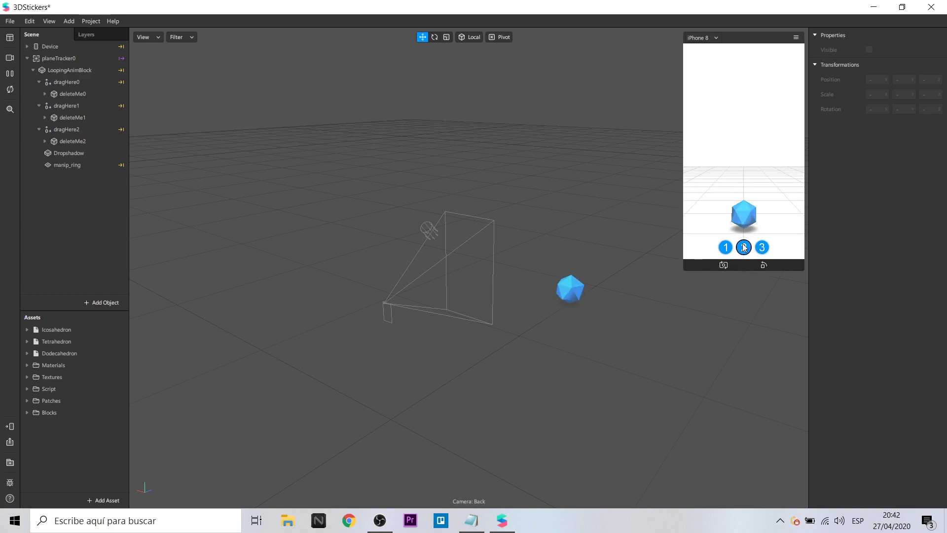
pyautogui.click(763, 248)
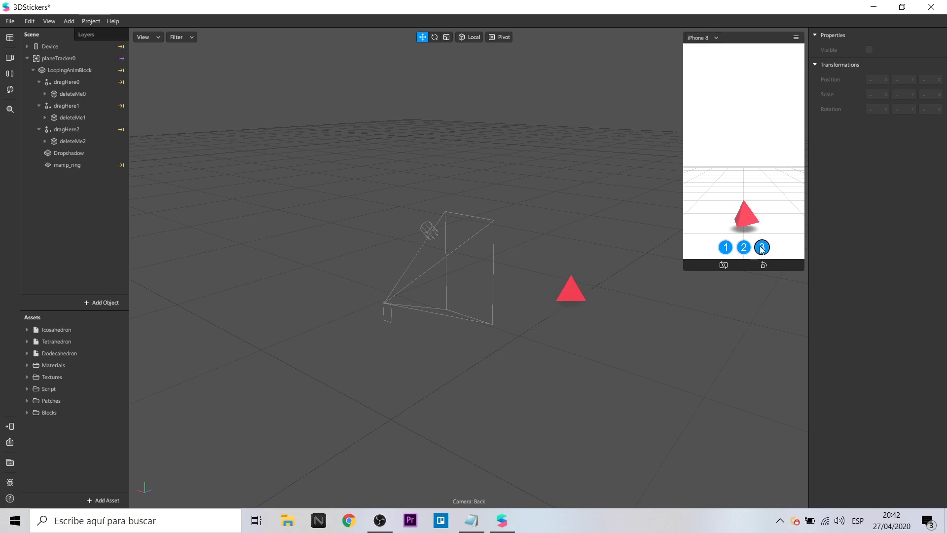
pyautogui.click(53, 20)
pyautogui.click(55, 35)
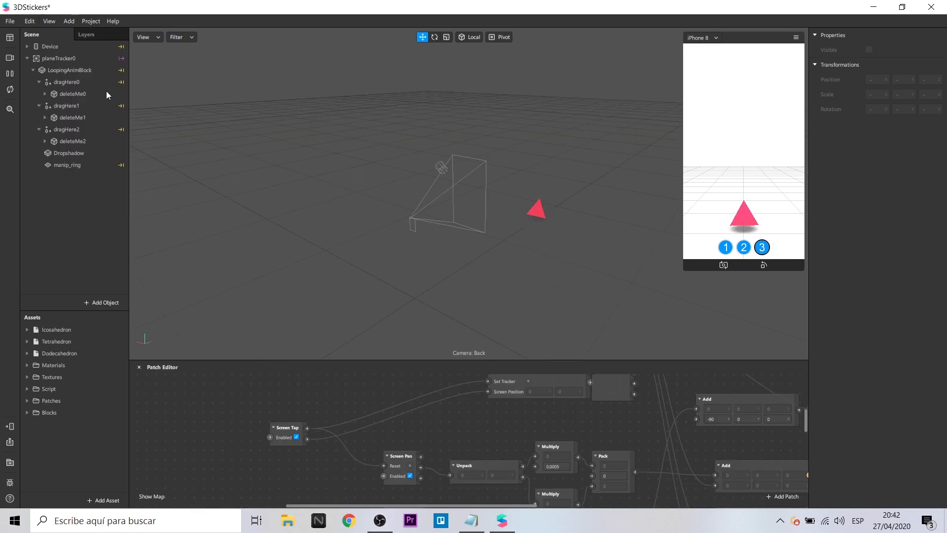
# Inspect LoopingAnimBlock and the dragHere and deleteMe objects of the 3D Stickers scene
pyautogui.click(90, 70)
pyautogui.click(74, 94)
pyautogui.click(76, 117)
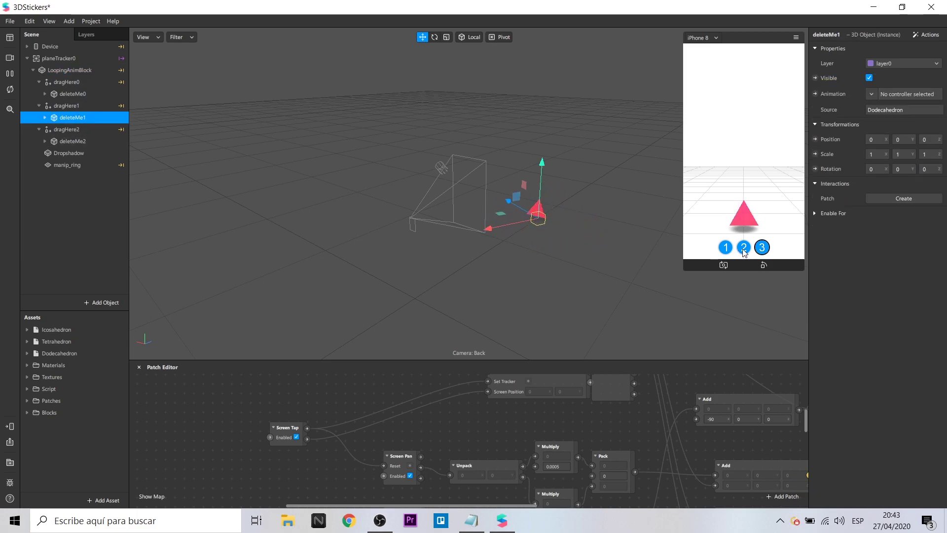
pyautogui.click(88, 128)
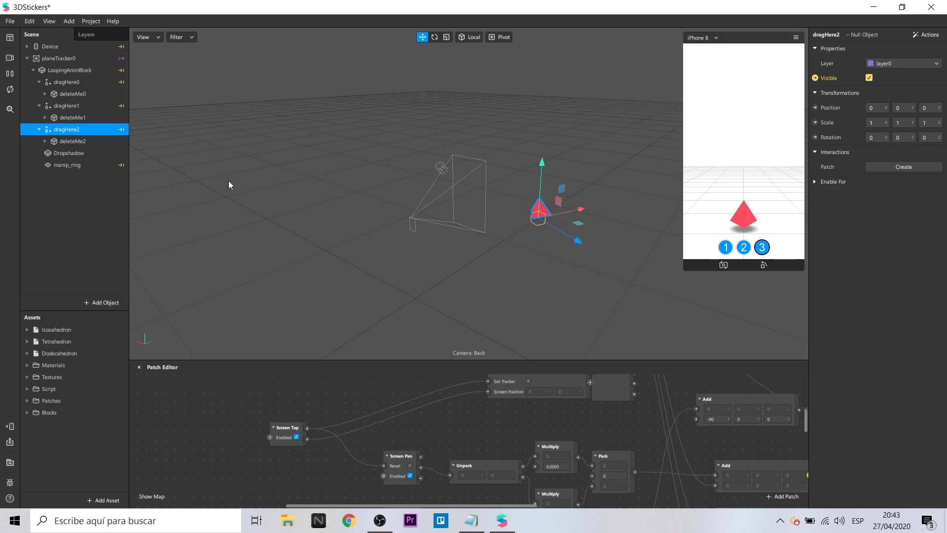
pyautogui.press('Down')
pyautogui.press('Down')
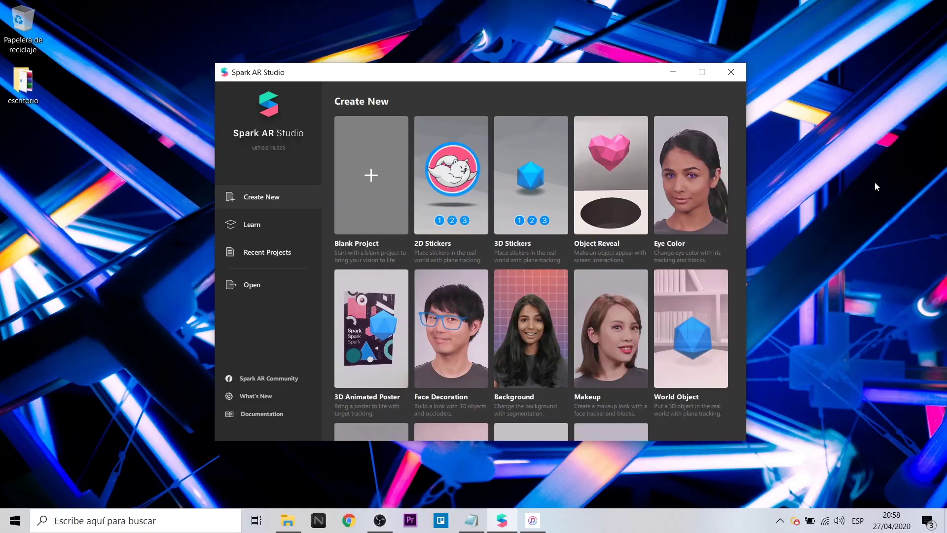
# Create a new project from the Object Reveal template and maximize its window
pyautogui.click(615, 155)
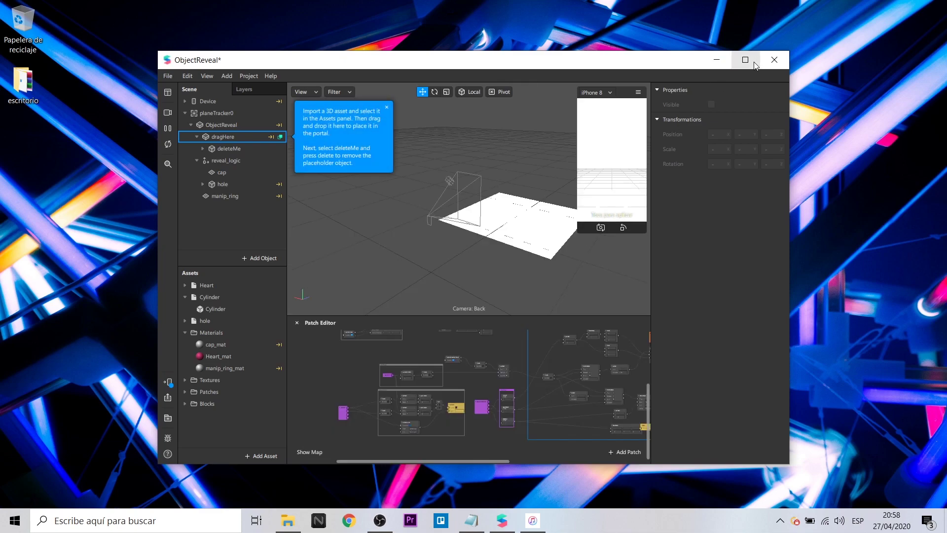
pyautogui.click(753, 61)
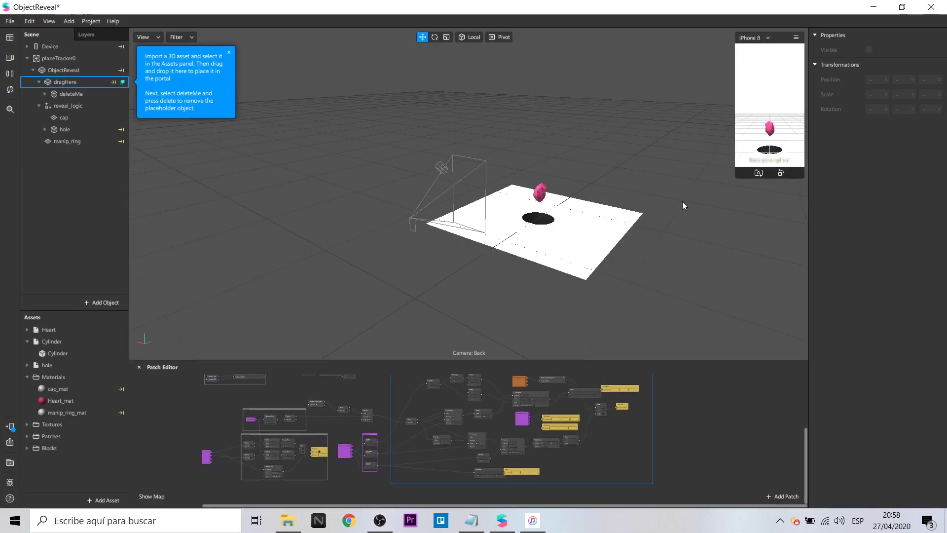
# Test moving the heart and hole across the plane in the device preview
pyautogui.scroll(3, 682, 201)
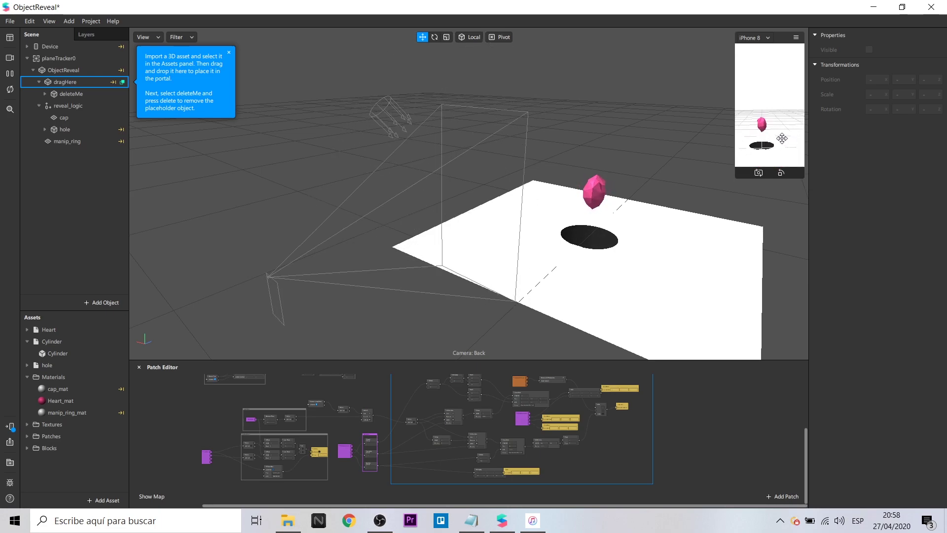
pyautogui.click(796, 38)
pyautogui.click(804, 60)
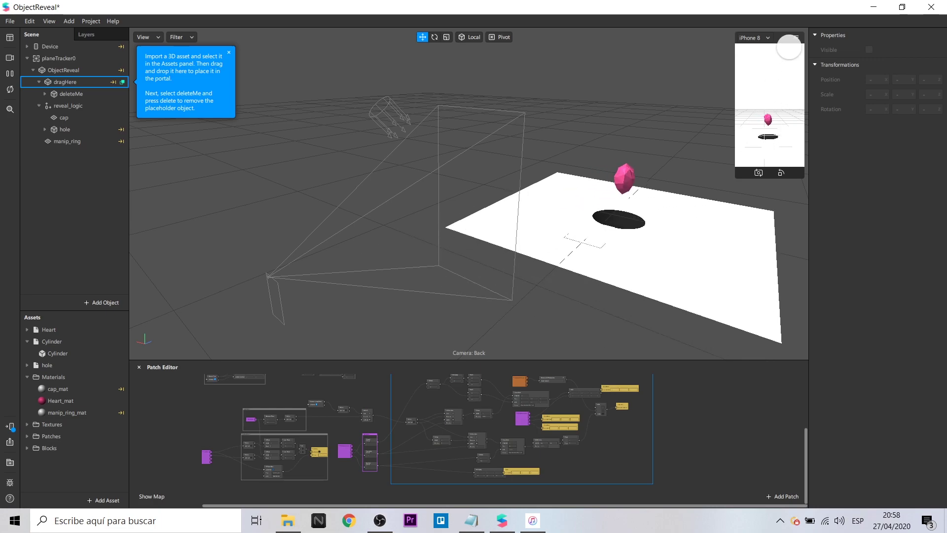
# Inspect the deleteMe and dragHere objects, and switch the visibility of reveal_logic off and on again
pyautogui.click(71, 93)
pyautogui.click(66, 82)
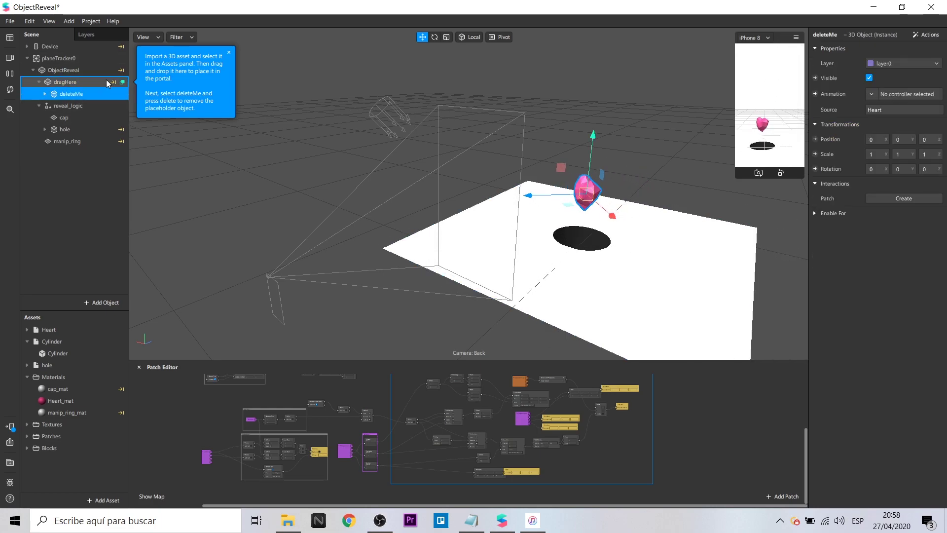
pyautogui.click(68, 105)
pyautogui.click(869, 78)
pyautogui.click(869, 78)
# Hide the cap plane under reveal_logic to examine the hole, and make the plane visible again
pyautogui.press('Down')
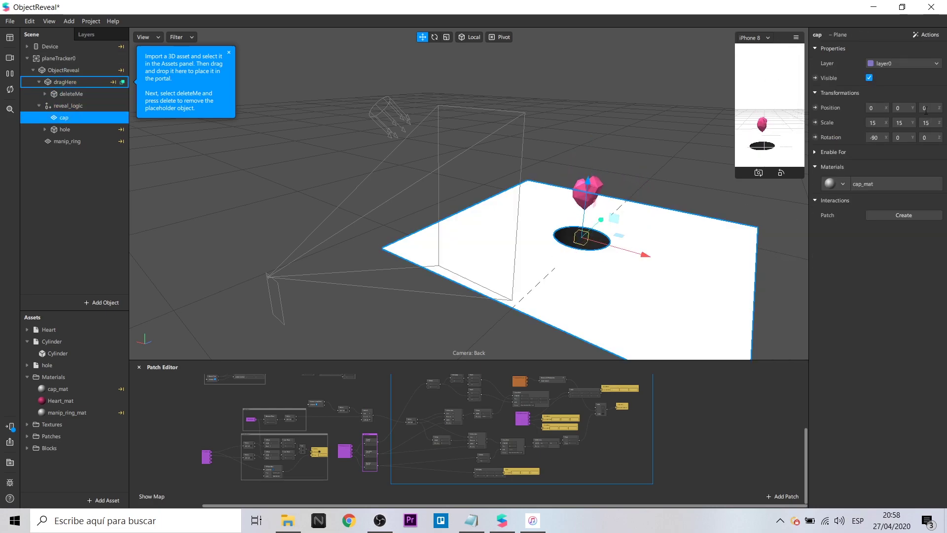
pyautogui.click(871, 78)
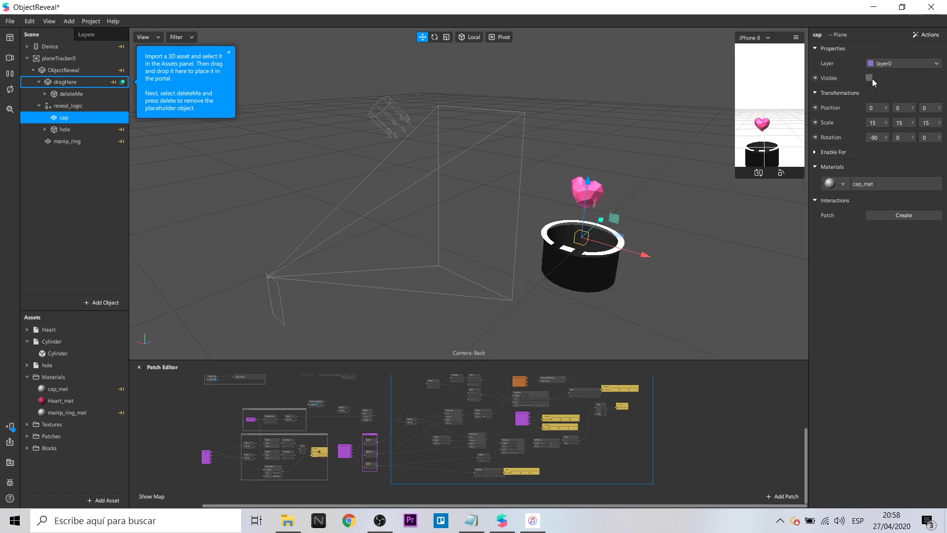
pyautogui.click(870, 77)
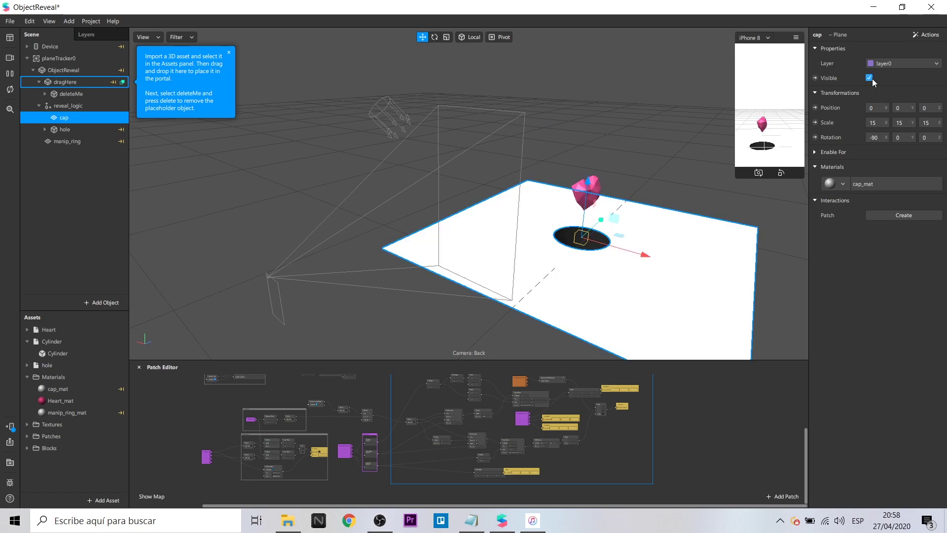
# Hide the cap plane and the hole object under reveal_logic
pyautogui.click(870, 78)
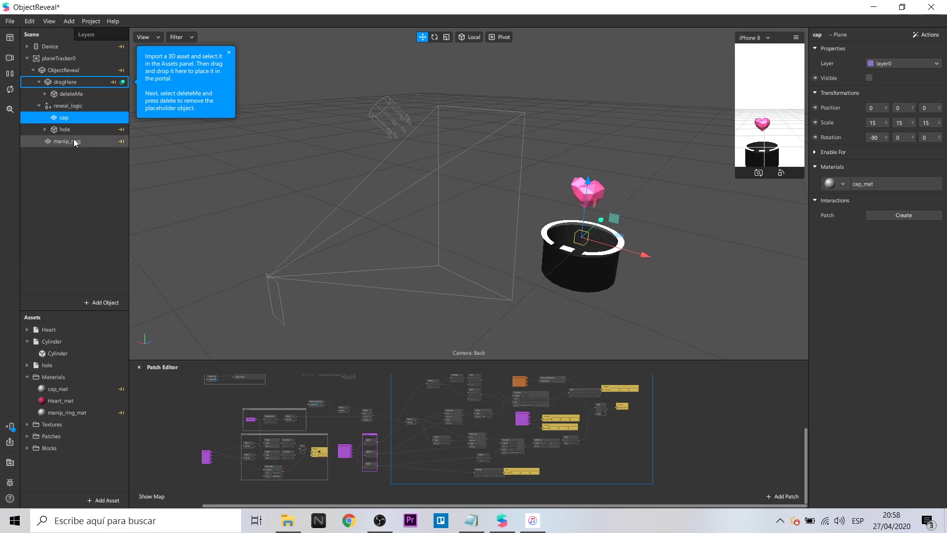
pyautogui.click(71, 126)
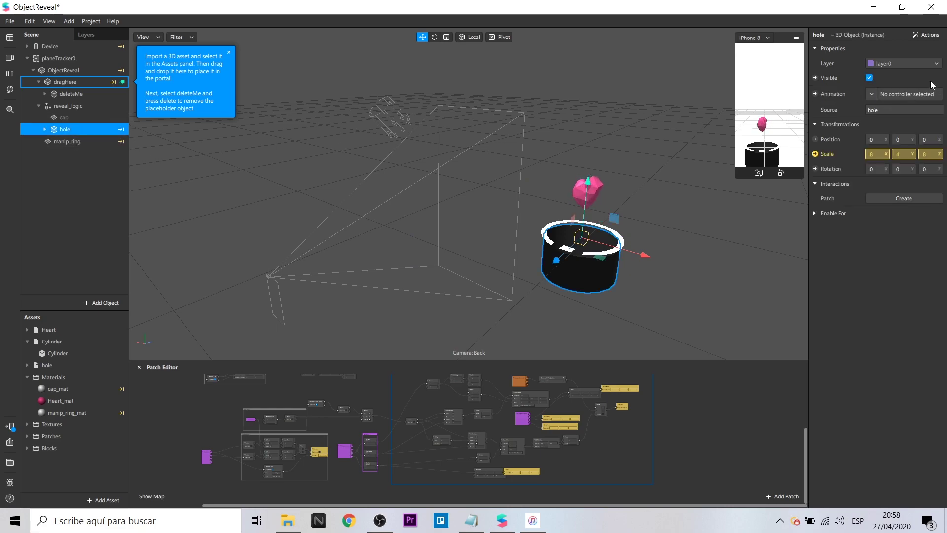
pyautogui.click(869, 78)
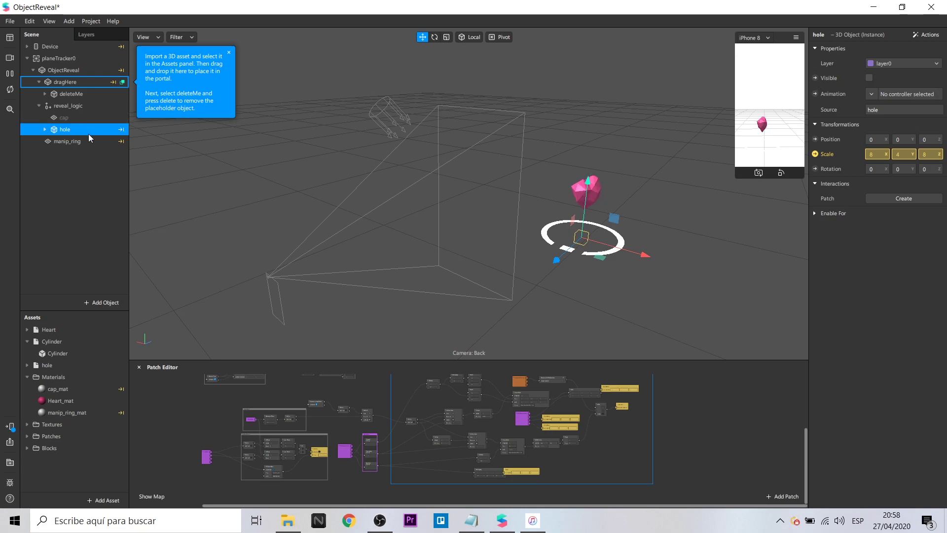
# Switch the visibility of manip_ring off and on again, and make the cap plane visible
pyautogui.click(76, 144)
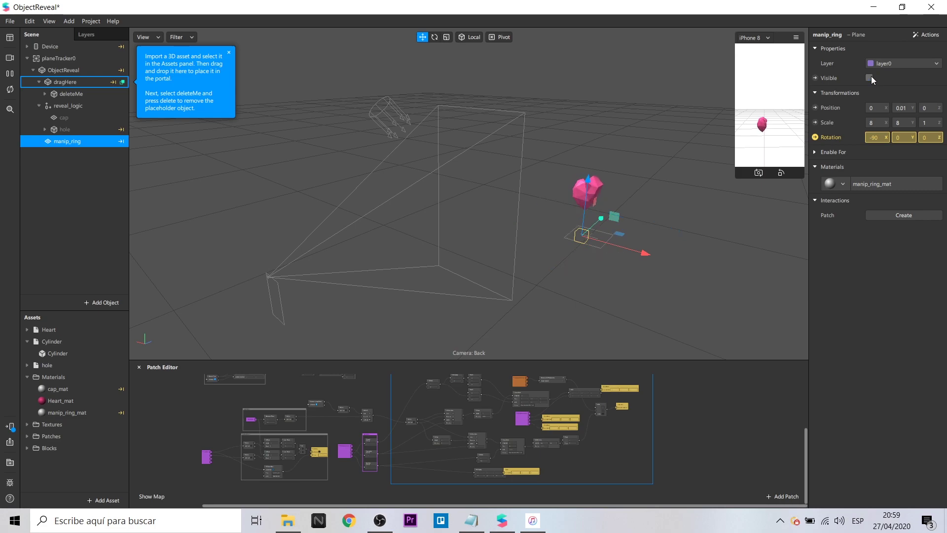
pyautogui.click(870, 78)
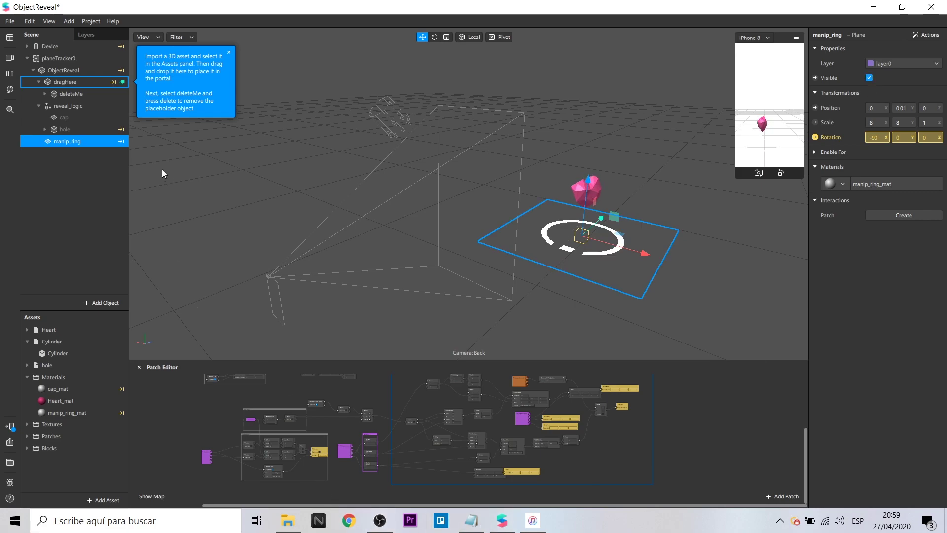
pyautogui.click(68, 119)
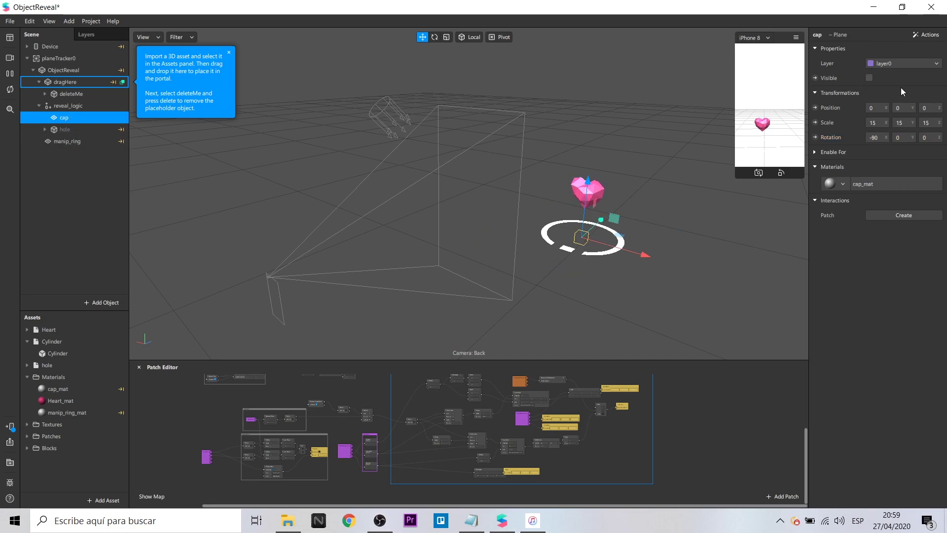
pyautogui.click(869, 78)
# Examine the patch groups and their connections that drive the Object Reveal effect in the Patch Editor
pyautogui.scroll(5, 762, 389)
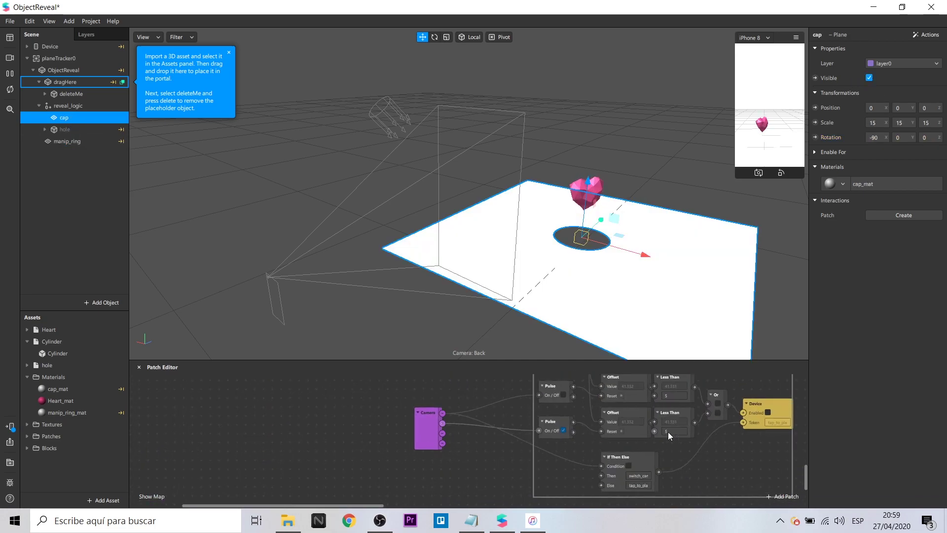
pyautogui.scroll(3, 464, 434)
pyautogui.scroll(-4, 687, 418)
pyautogui.scroll(4, 298, 400)
pyautogui.scroll(-5, 298, 399)
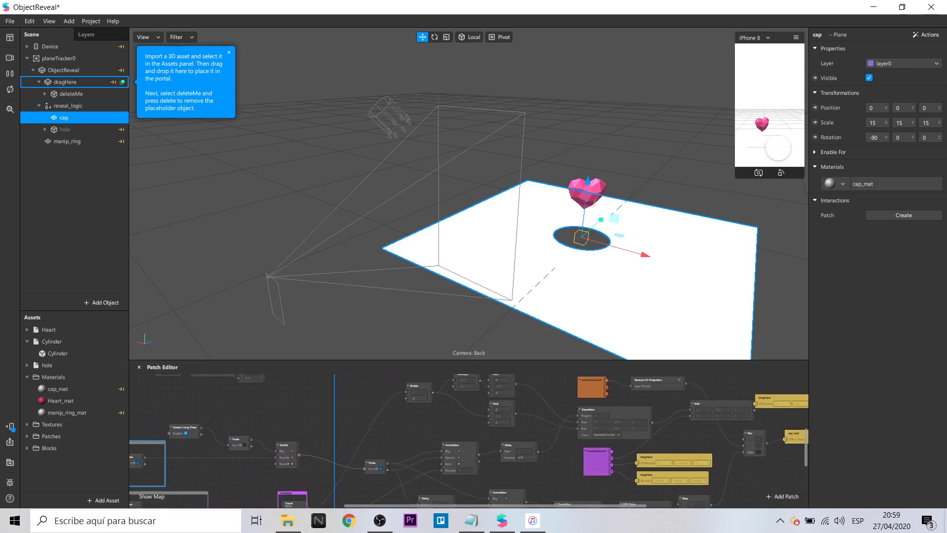
pyautogui.scroll(4, 493, 434)
pyautogui.scroll(-4, 777, 412)
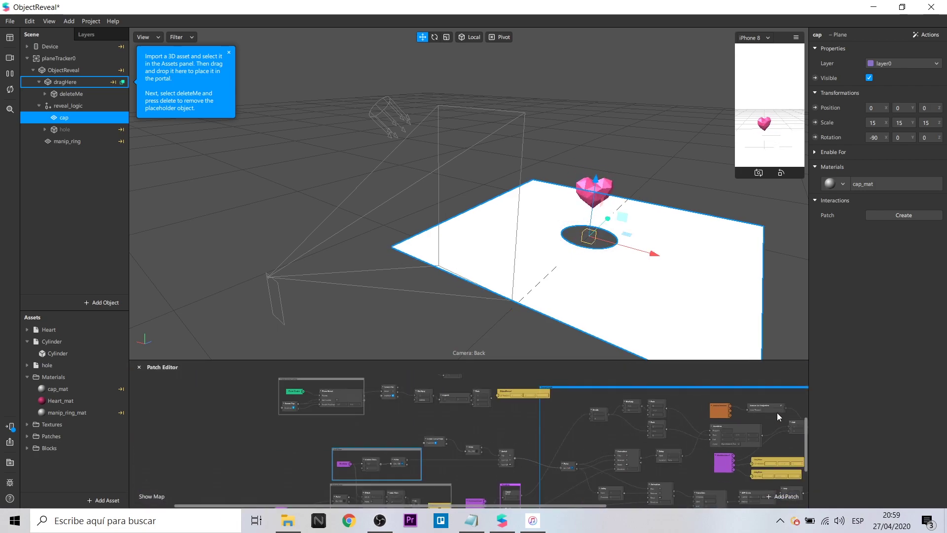
pyautogui.scroll(4, 615, 428)
pyautogui.scroll(-4, 614, 428)
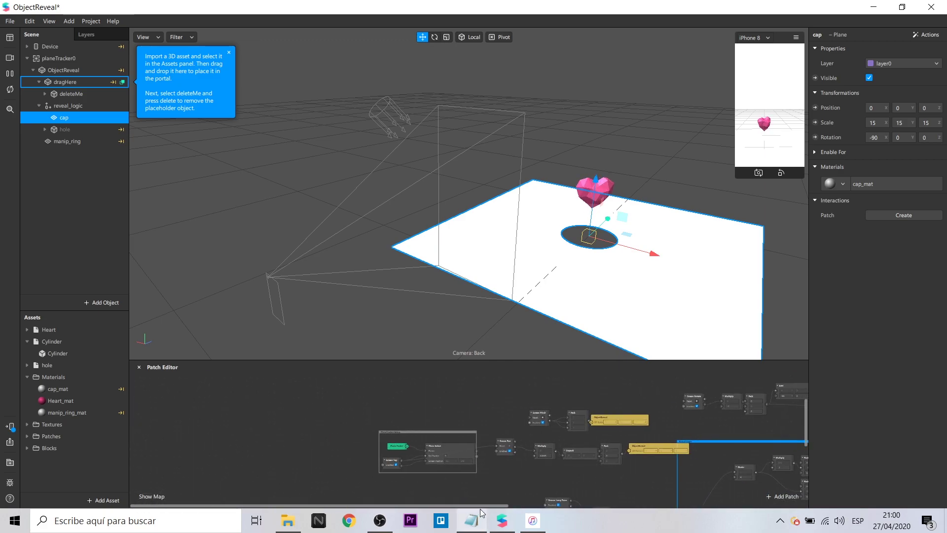
pyautogui.scroll(4, 556, 394)
pyautogui.scroll(2, 554, 423)
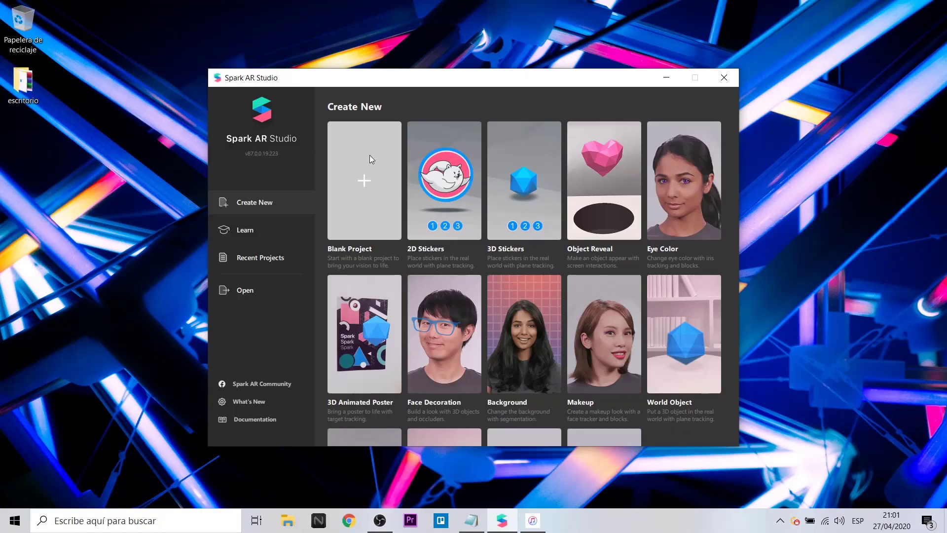
# Create a blank project in a maximized window and add a Plane Tracker to its scene
pyautogui.click(368, 156)
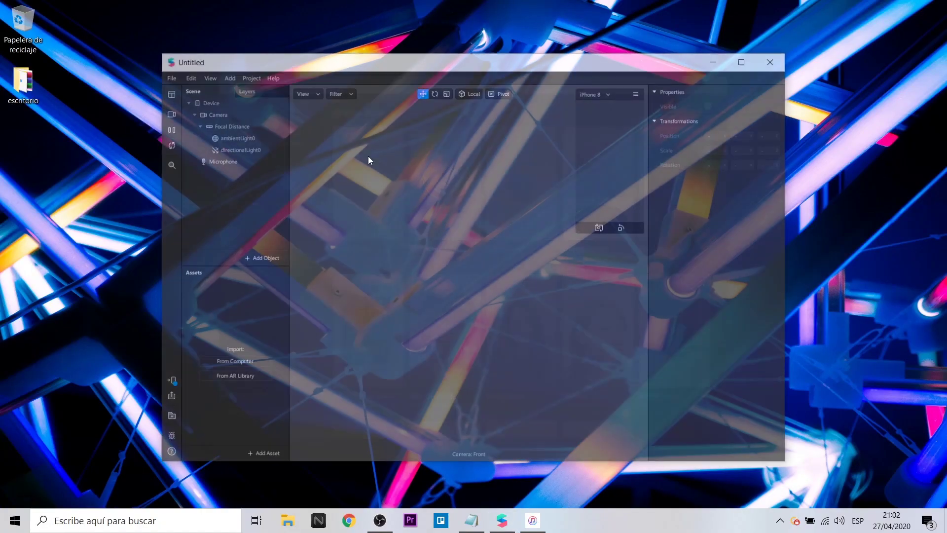
pyautogui.click(746, 60)
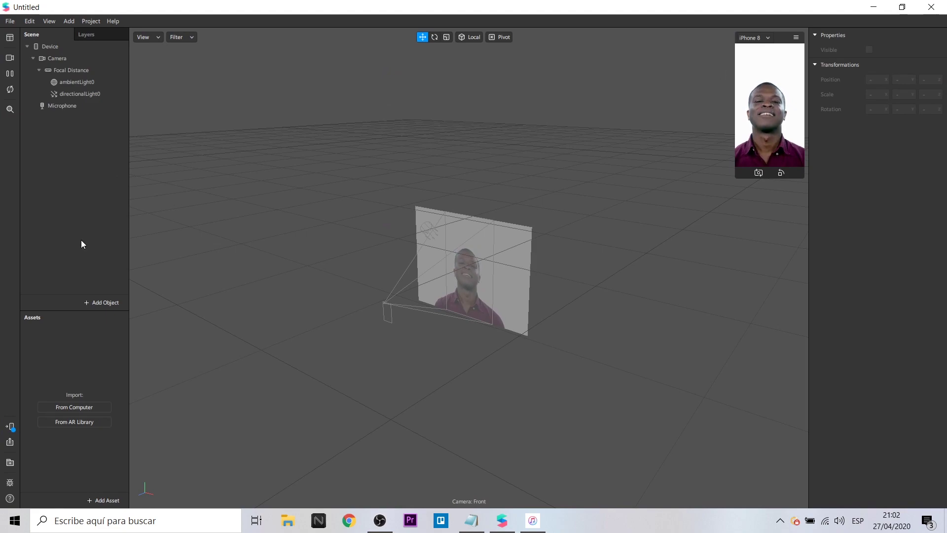
pyautogui.click(102, 302)
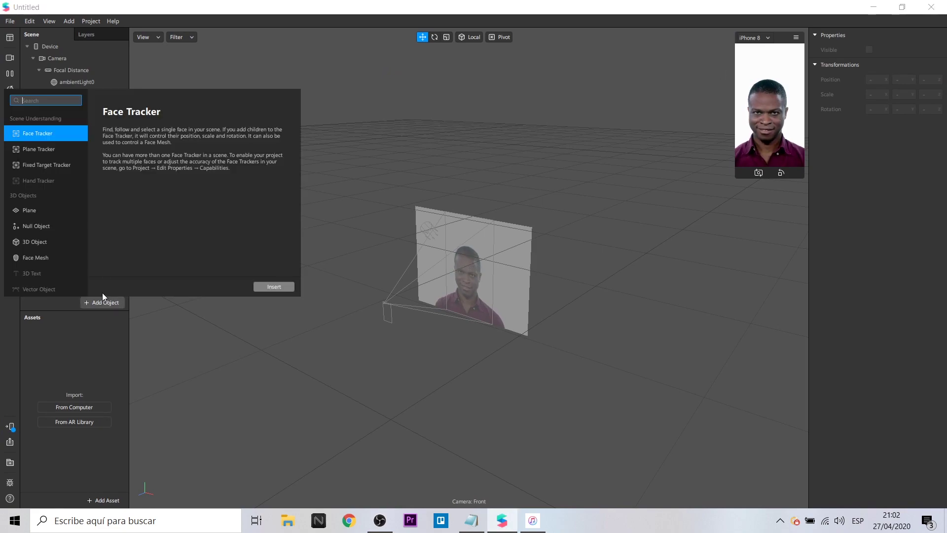
pyautogui.click(54, 150)
pyautogui.click(273, 286)
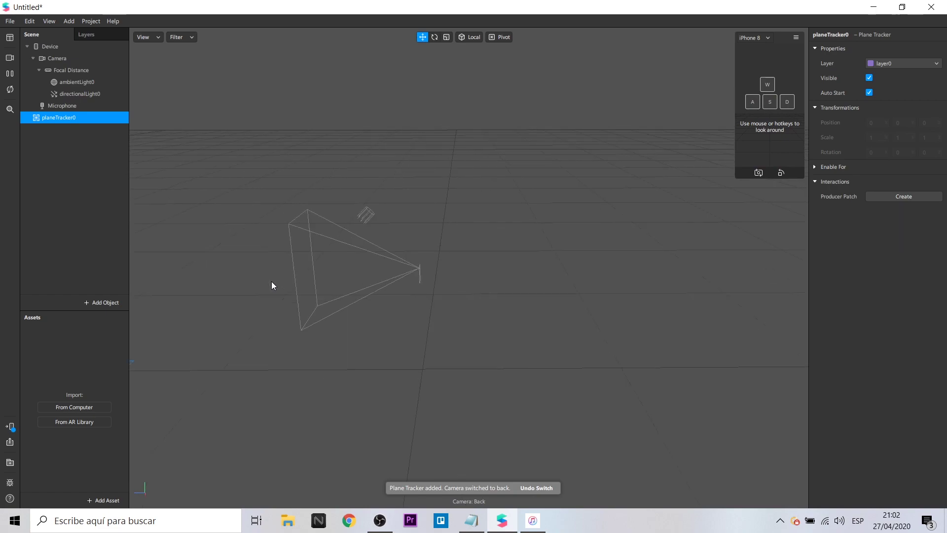
pyautogui.click(611, 368)
pyautogui.click(776, 136)
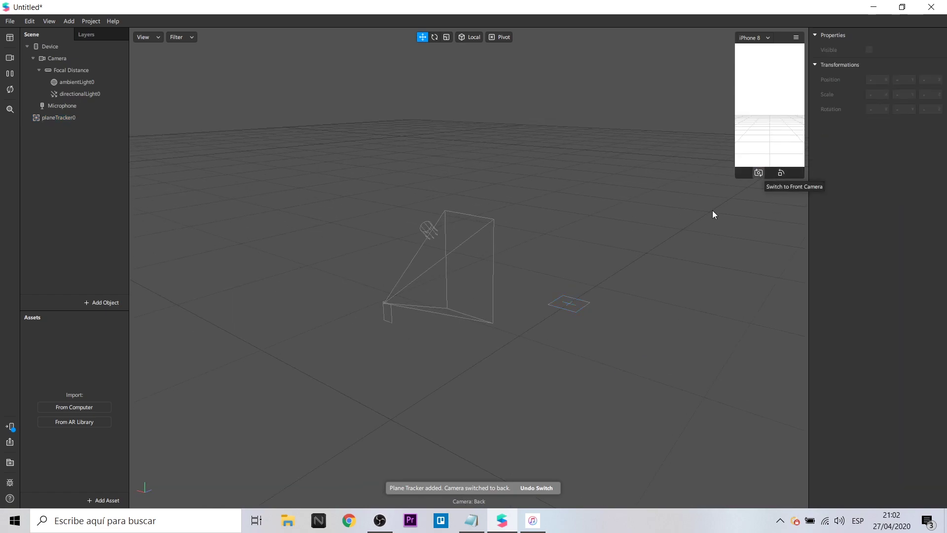
# Import the Star Primitive from the 3D Primitives of the AR Library and place the star under planeTracker0
pyautogui.click(10, 462)
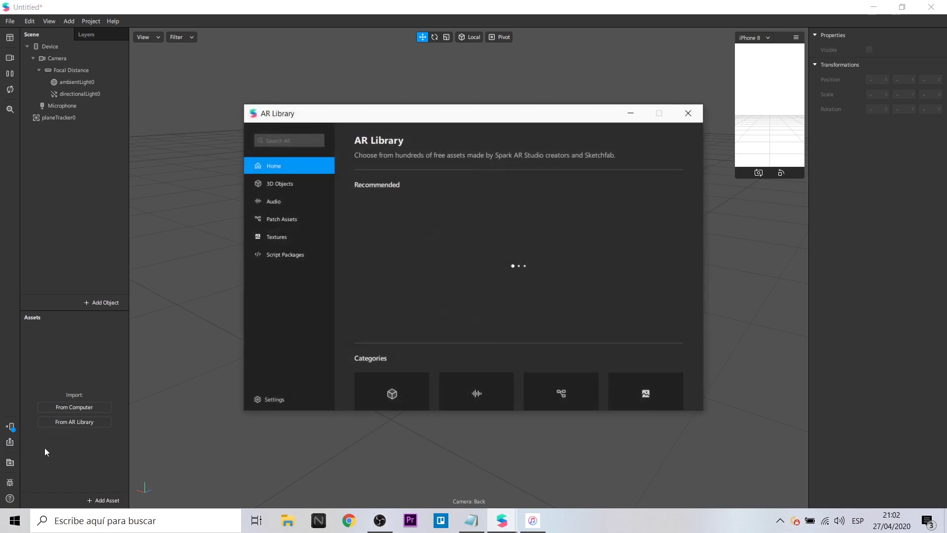
pyautogui.click(419, 242)
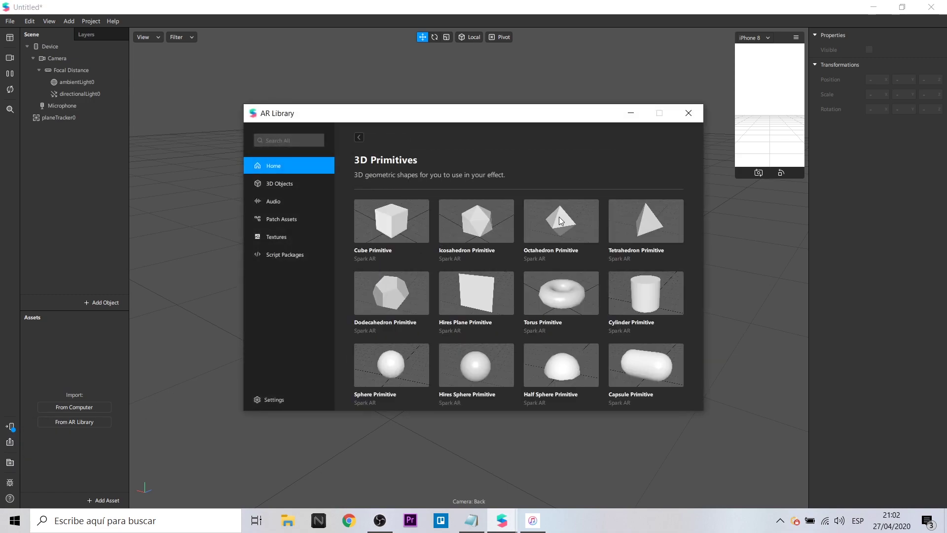
pyautogui.scroll(-5, 493, 326)
pyautogui.click(561, 370)
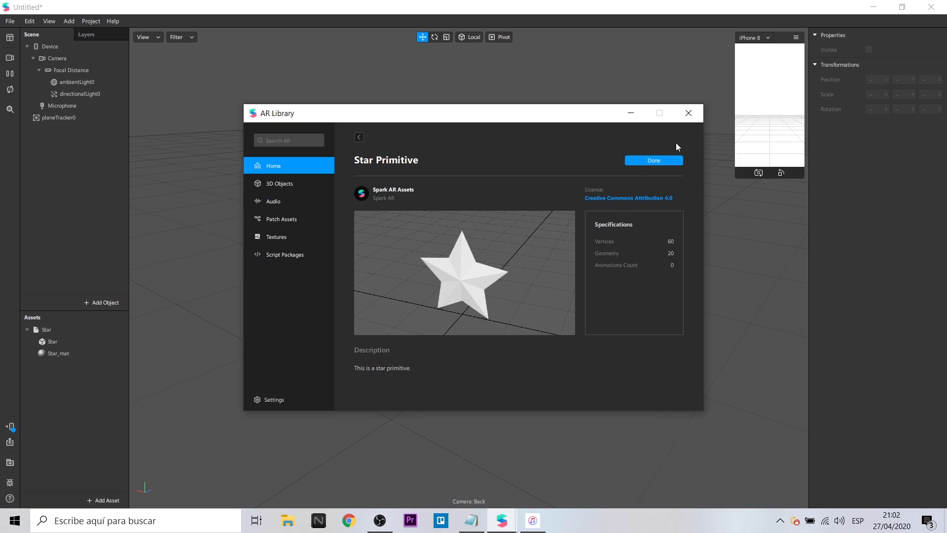
pyautogui.click(689, 113)
pyautogui.moveTo(38, 329); pyautogui.dragTo(84, 112)
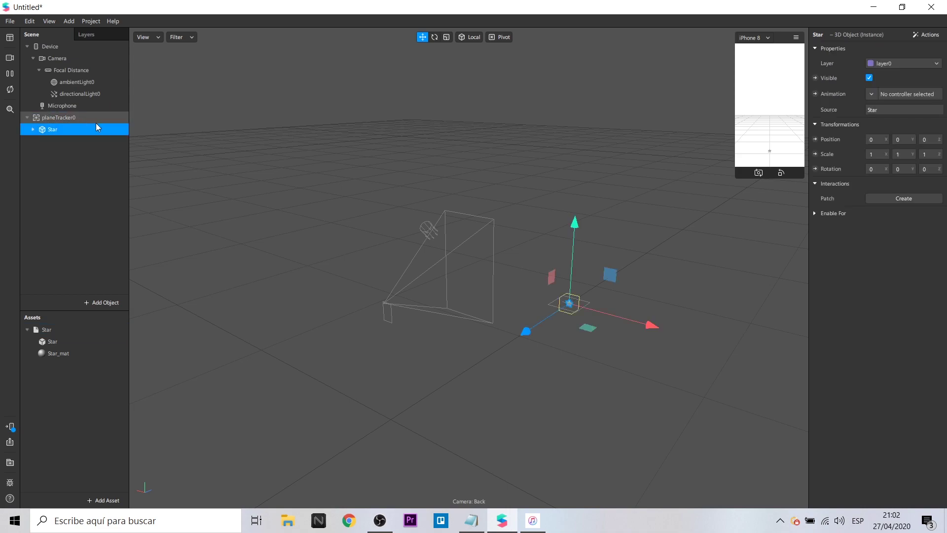
# Scale the star to 5 on all three axes and raise it to about 0.268 on Y
pyautogui.moveTo(578, 211); pyautogui.dragTo(578, 203)
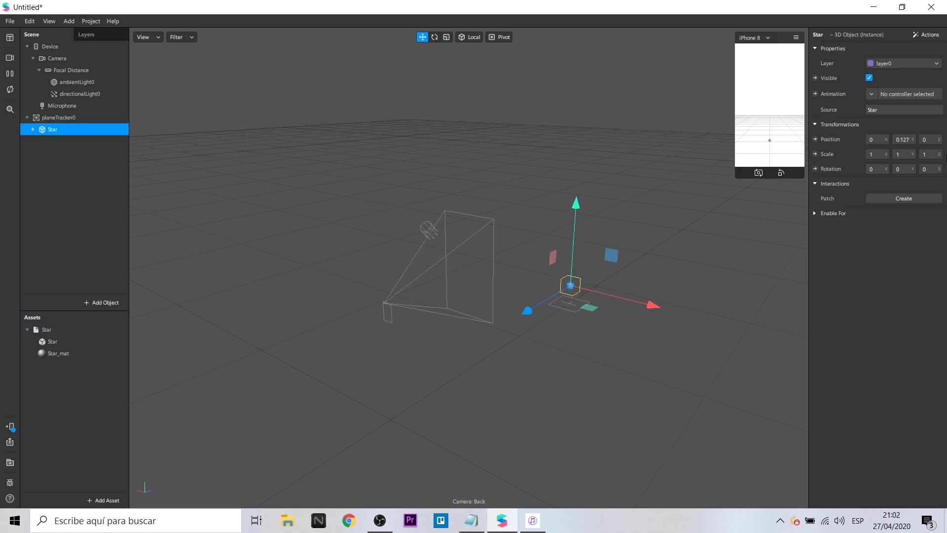
pyautogui.click(875, 156)
pyautogui.click(894, 155)
pyautogui.write('5')
pyautogui.click(924, 154)
pyautogui.write('5')
pyautogui.press('Return')
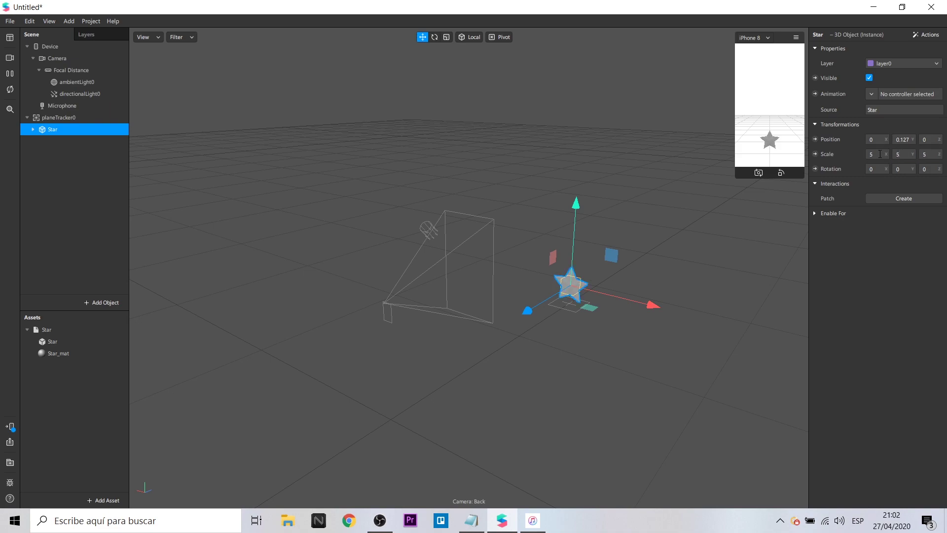
pyautogui.moveTo(575, 203); pyautogui.dragTo(577, 183)
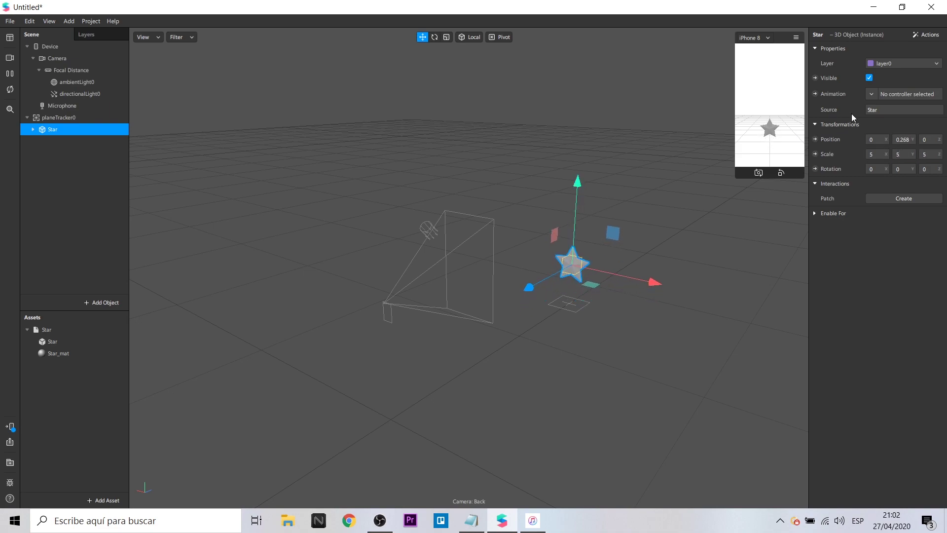
# Add a simple shadow to the star and try out the shadow's Opacity, Falloff and Square settings
pyautogui.click(924, 36)
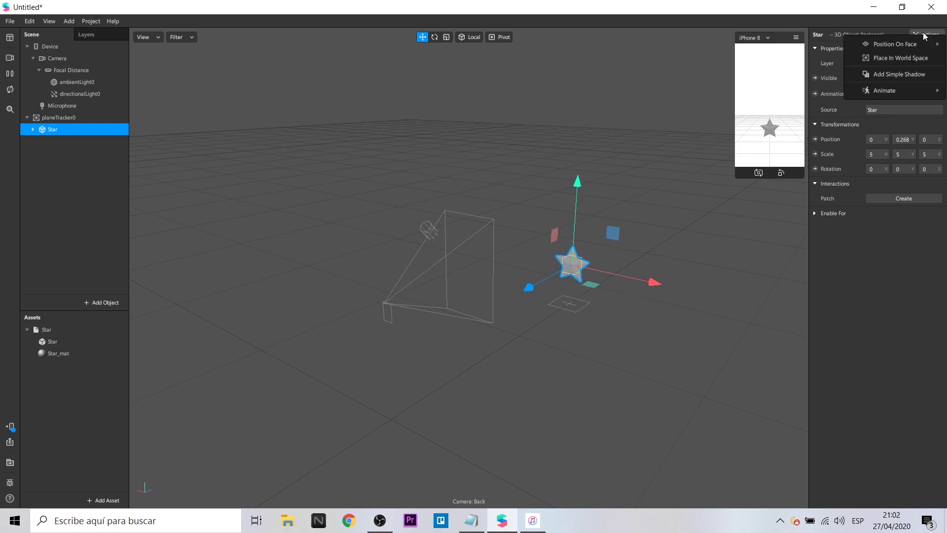
pyautogui.click(912, 77)
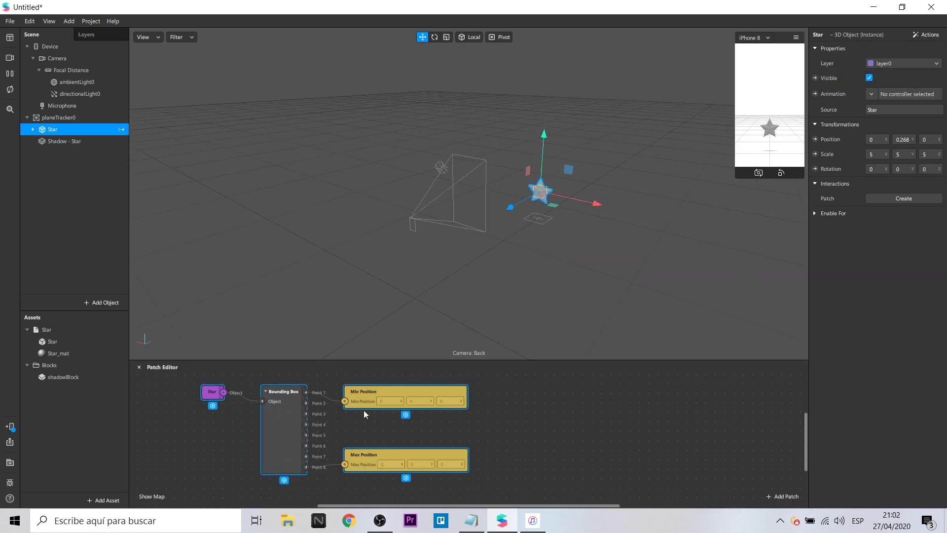
pyautogui.click(70, 143)
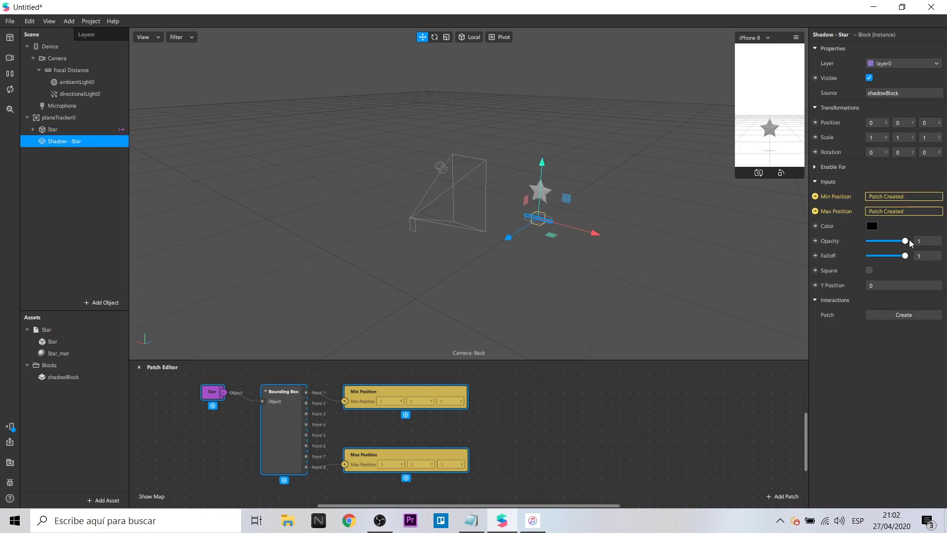
pyautogui.moveTo(906, 242)
pyautogui.mouseDown()
pyautogui.moveTo(867, 248)
pyautogui.moveTo(910, 250)
pyautogui.mouseUp()
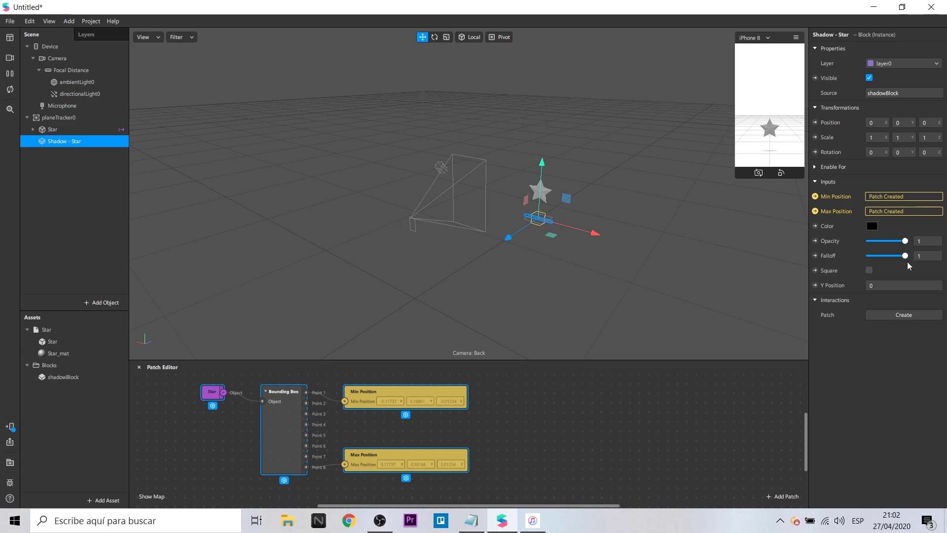
pyautogui.moveTo(905, 255)
pyautogui.mouseDown()
pyautogui.moveTo(893, 259)
pyautogui.moveTo(910, 261)
pyautogui.mouseUp()
pyautogui.click(870, 271)
# Set the Star_mat color to yellow (#ffff00), Metallic to 0, Roughness to about 93 and Occlusion Strength to about 82
pyautogui.click(93, 129)
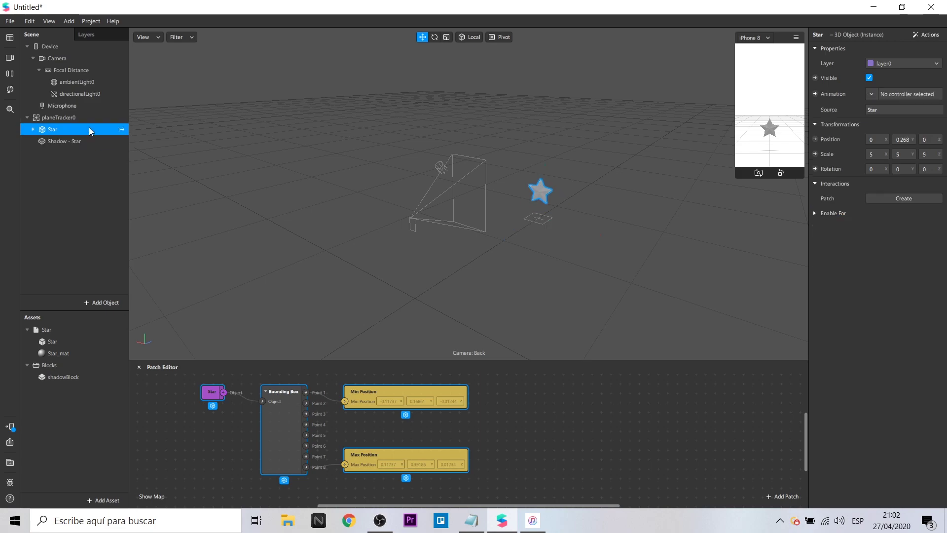
pyautogui.click(58, 353)
pyautogui.click(879, 108)
pyautogui.click(454, 206)
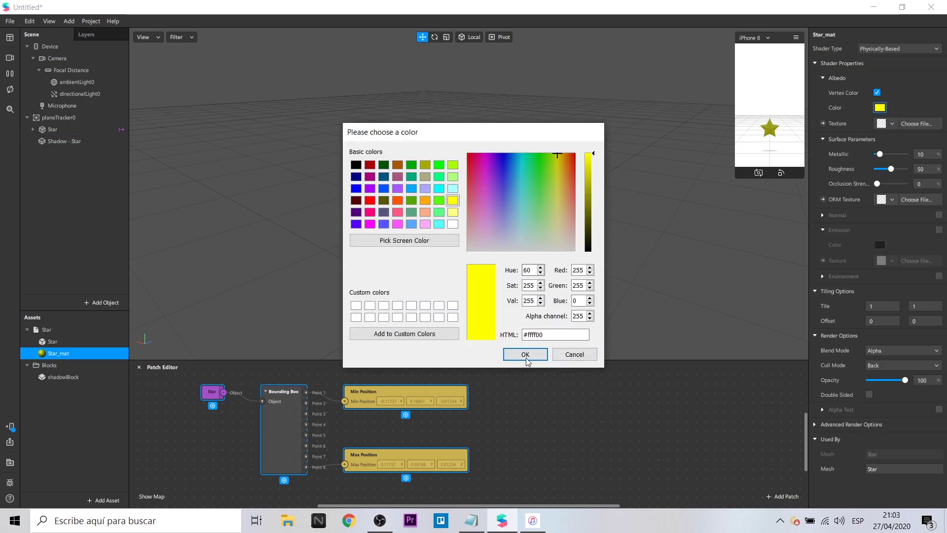
pyautogui.click(520, 354)
pyautogui.moveTo(880, 155)
pyautogui.mouseDown()
pyautogui.moveTo(893, 153)
pyautogui.moveTo(876, 169)
pyautogui.mouseUp()
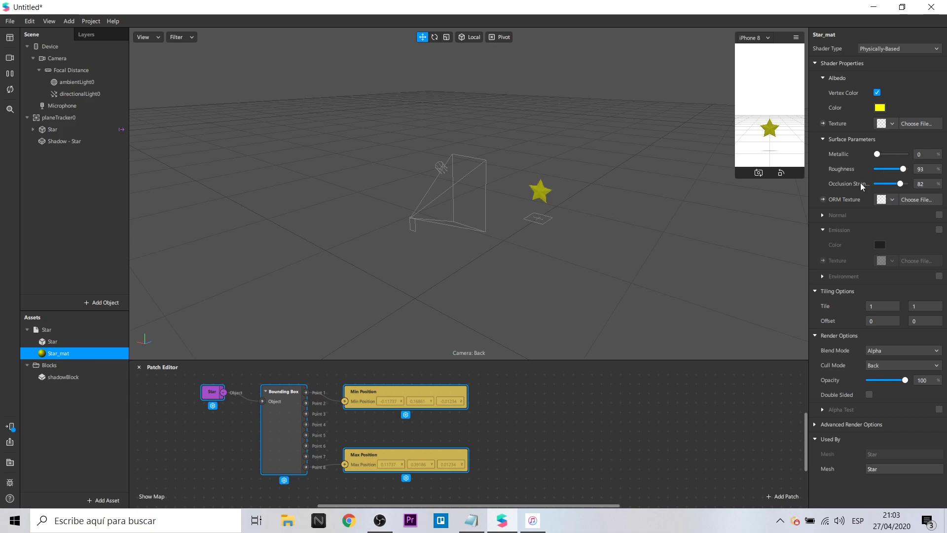
# Move the star in the negative X direction, away from the plane tracker's center
pyautogui.click(546, 201)
pyautogui.moveTo(594, 202); pyautogui.dragTo(565, 198)
pyautogui.click(603, 226)
# Import the Cube Primitive from the AR Library into planeTracker0, scaled to 4 on all axes and positioned at about X 0.247, Y 0.267
pyautogui.click(10, 462)
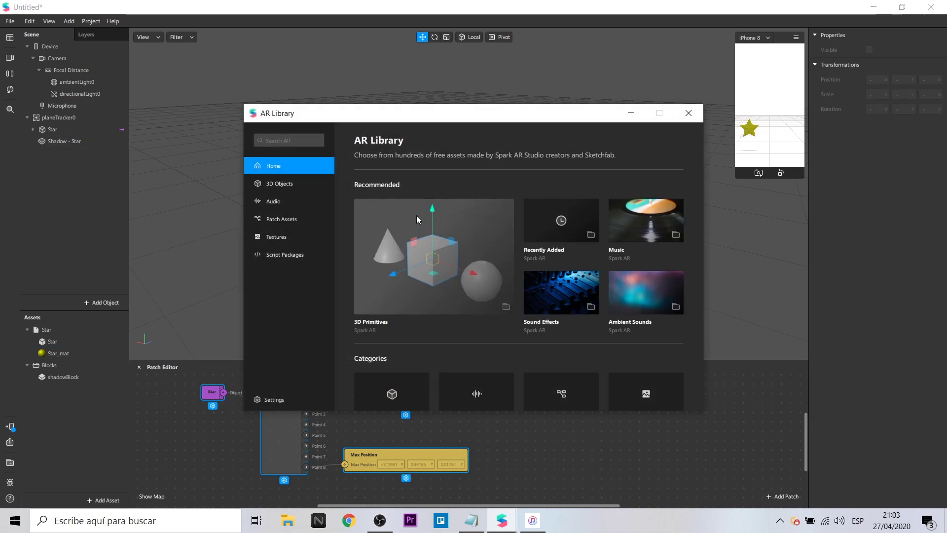
pyautogui.click(417, 215)
pyautogui.click(422, 222)
pyautogui.click(632, 160)
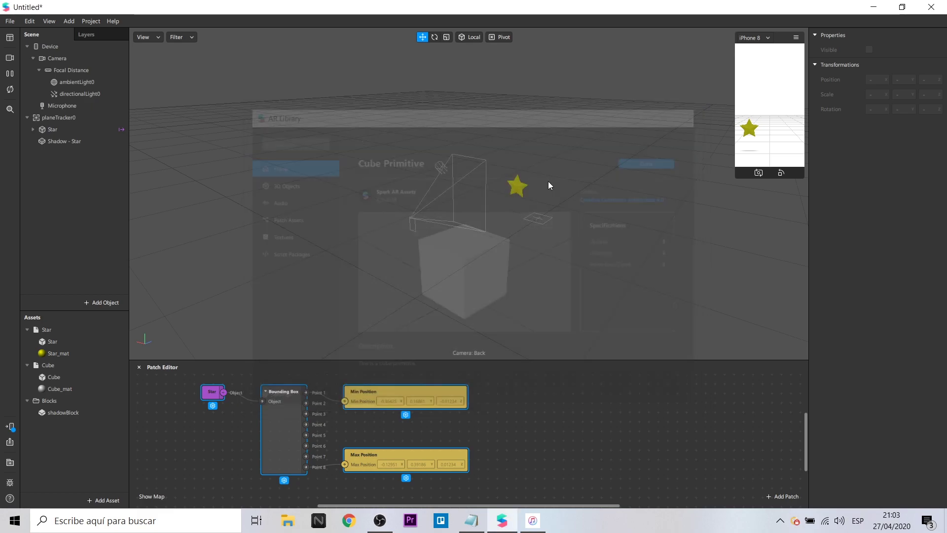
pyautogui.moveTo(538, 218); pyautogui.dragTo(564, 194)
pyautogui.moveTo(873, 154); pyautogui.dragTo(889, 146)
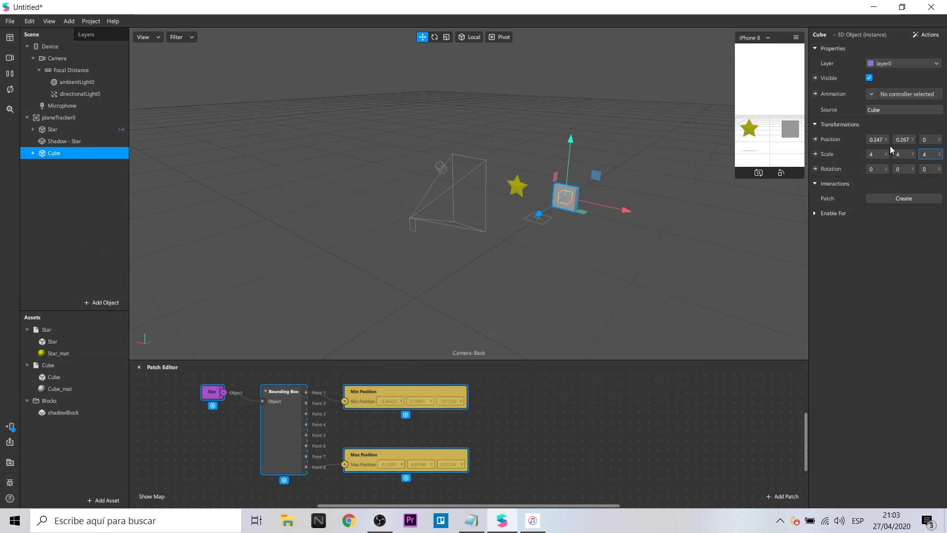
# Give the cube a simple shadow with Square enabled, and lower the cube and the star toward the plane
pyautogui.click(66, 165)
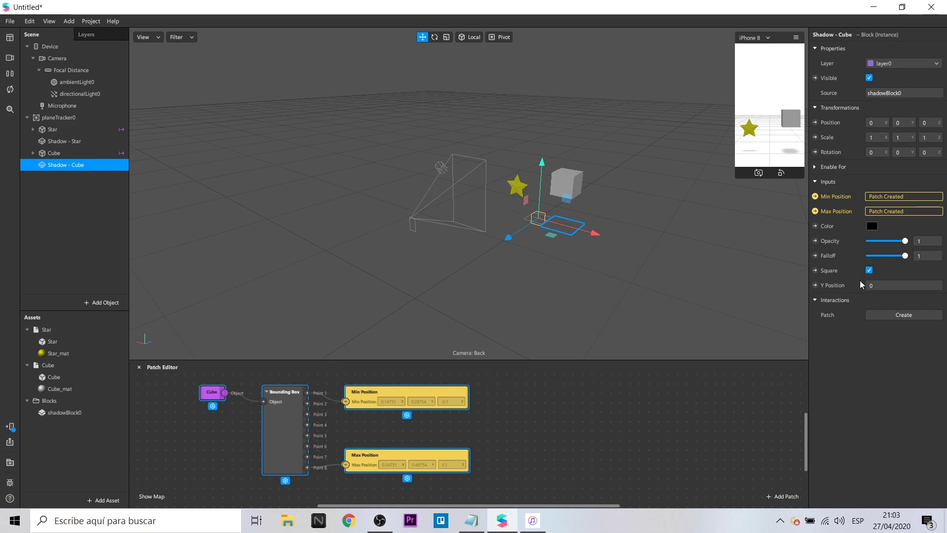
pyautogui.click(69, 153)
pyautogui.moveTo(575, 138); pyautogui.dragTo(519, 139)
pyautogui.click(522, 170)
pyautogui.click(518, 183)
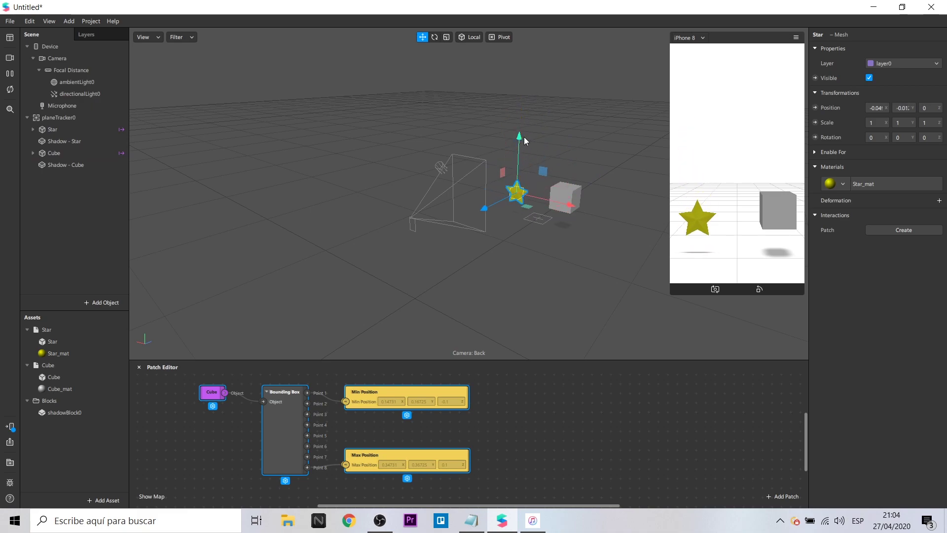
# Open the options for sending the effect to the connected device
pyautogui.scroll(3, 558, 413)
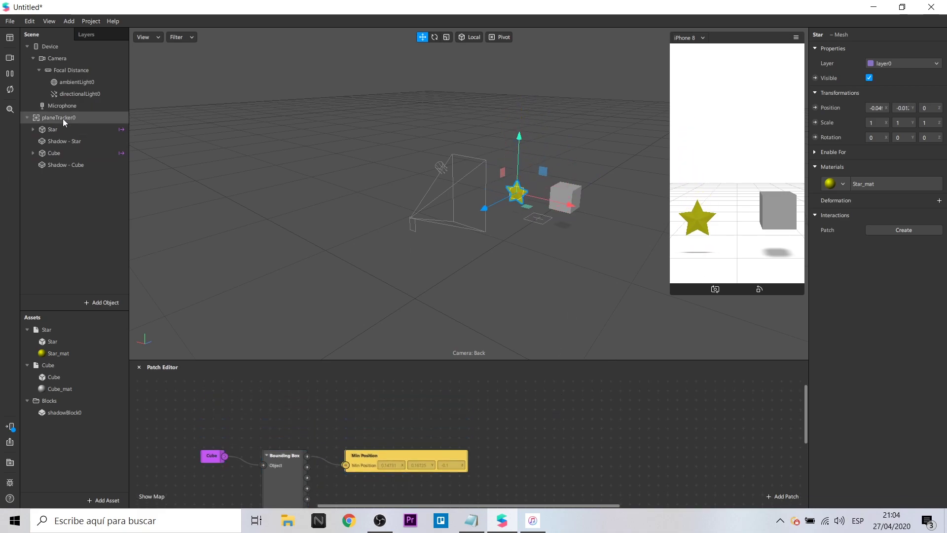
pyautogui.click(12, 426)
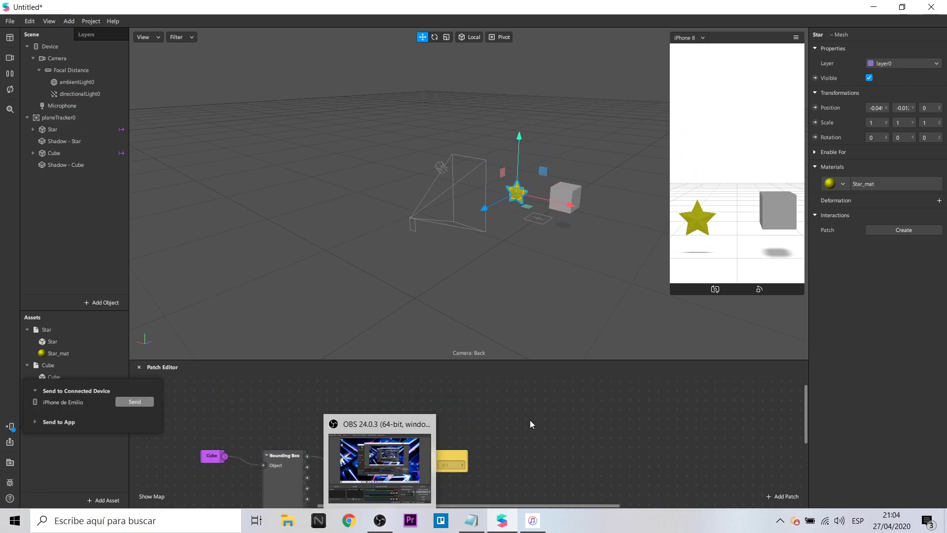